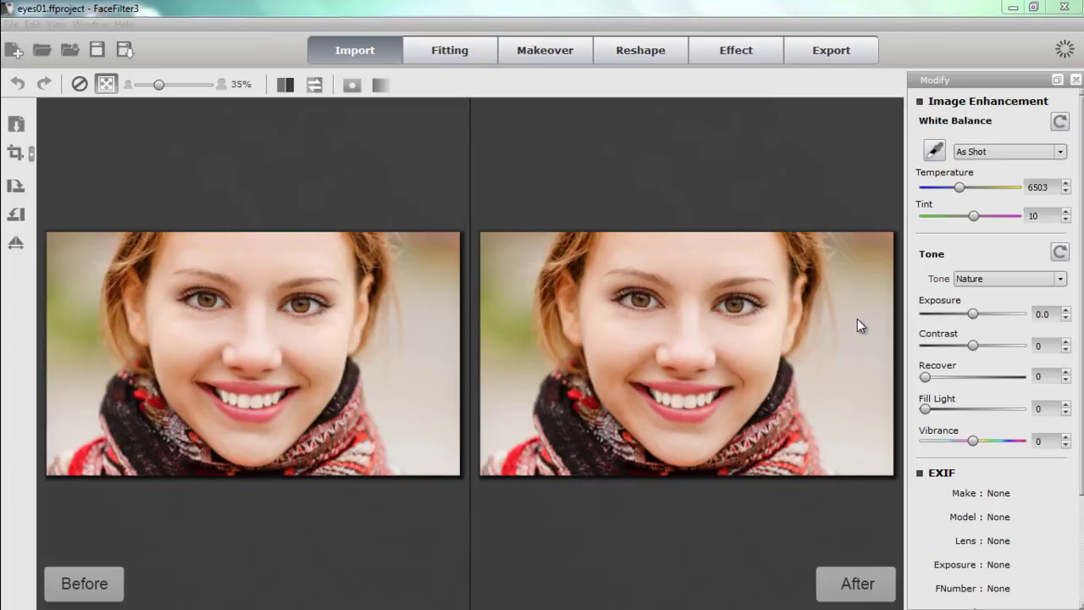
- Switch to the Makeover stage and compare the eyes and eyebrows up close in the before and after portraits
click(551, 53)
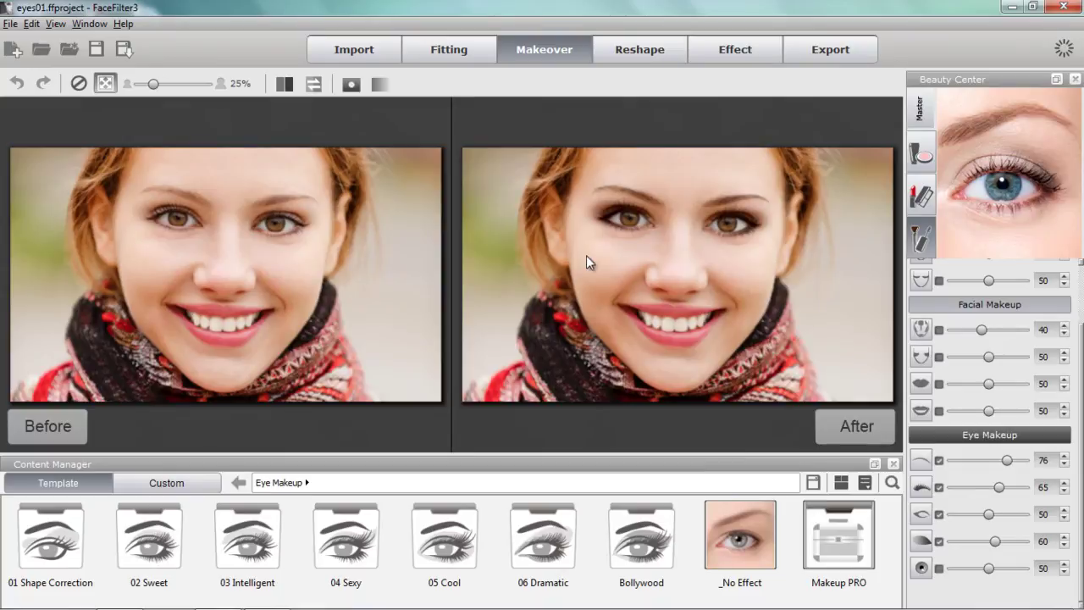
scroll(692, 286, up, 3)
drag(629, 237, 634, 275)
scroll(635, 275, down, 1)
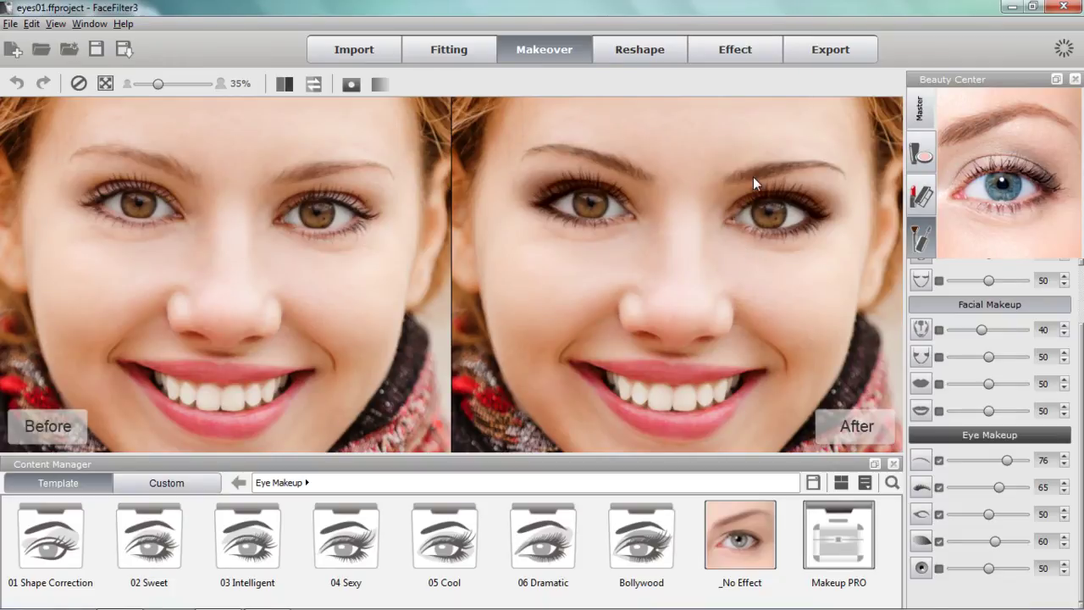
scroll(773, 200, down, 2)
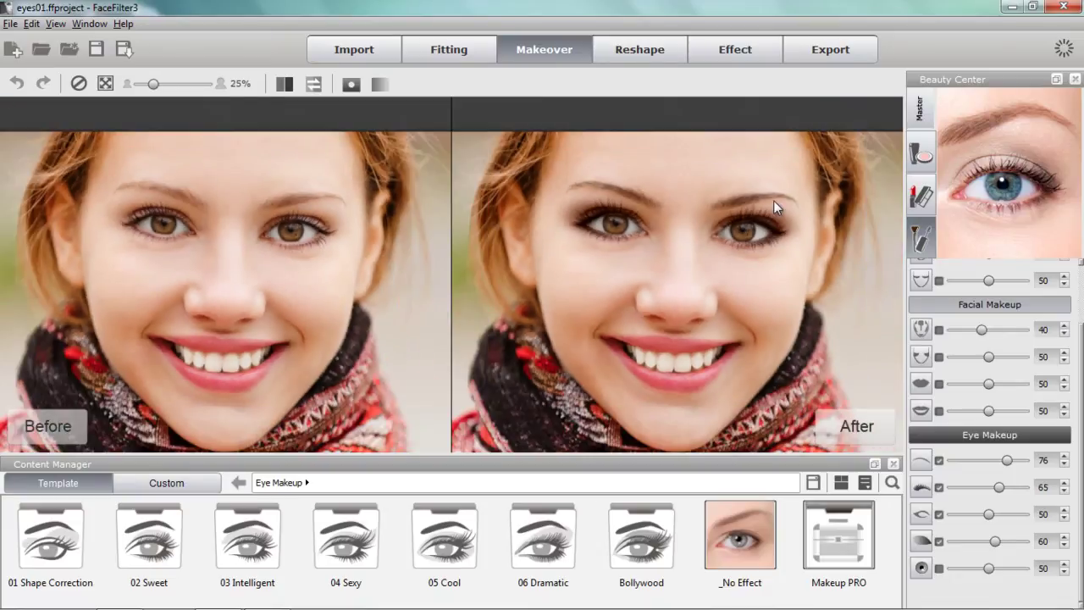
- Show all facial control points in the Fitting stage and check their alignment with the eyes, eyebrows and face
click(462, 52)
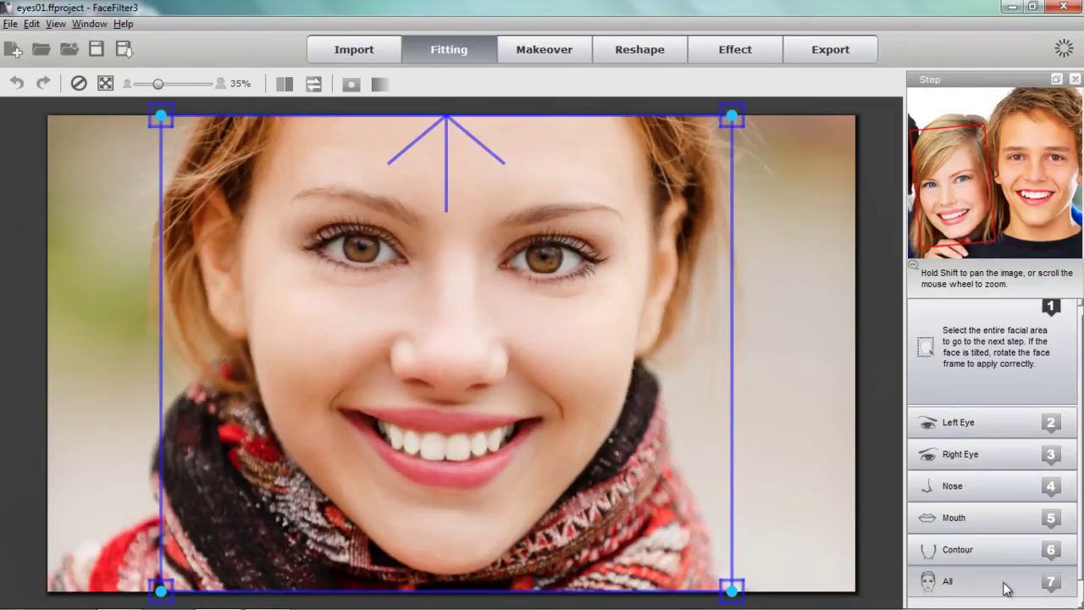
click(1015, 585)
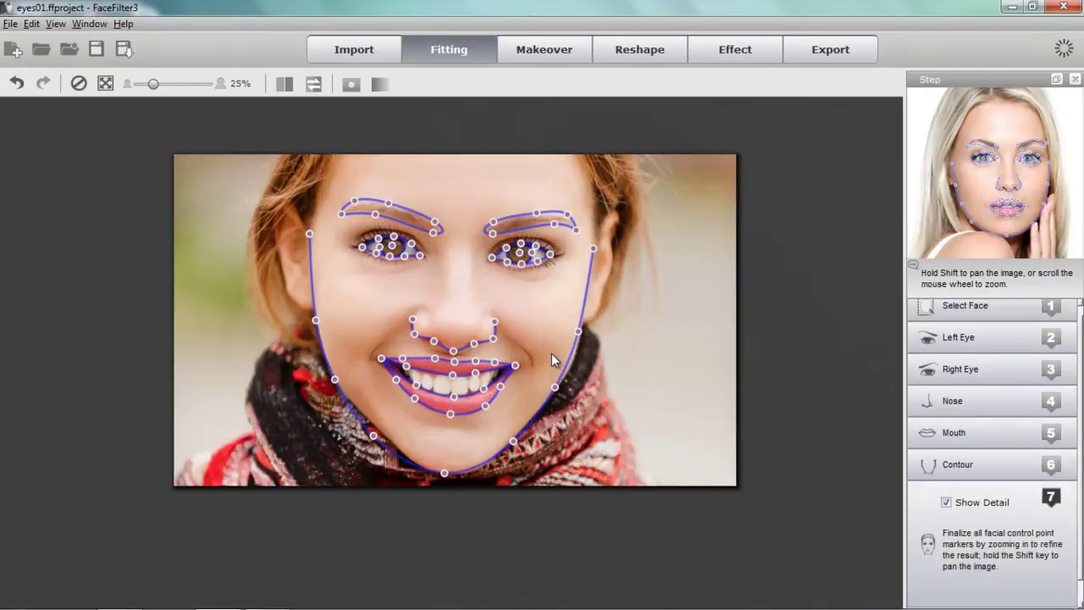
scroll(551, 354, up, 1)
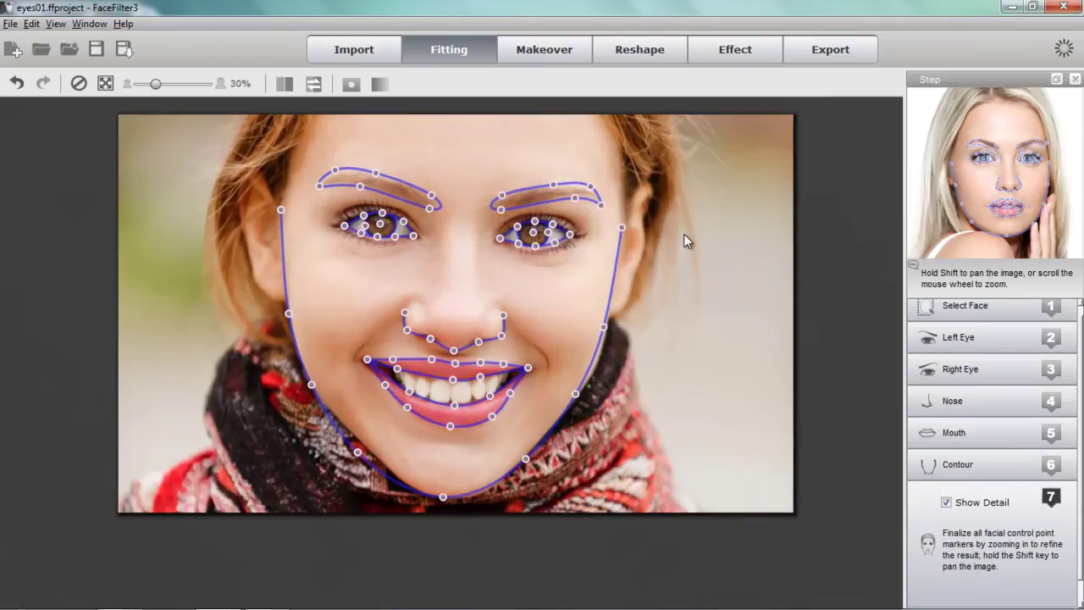
scroll(685, 240, up, 2)
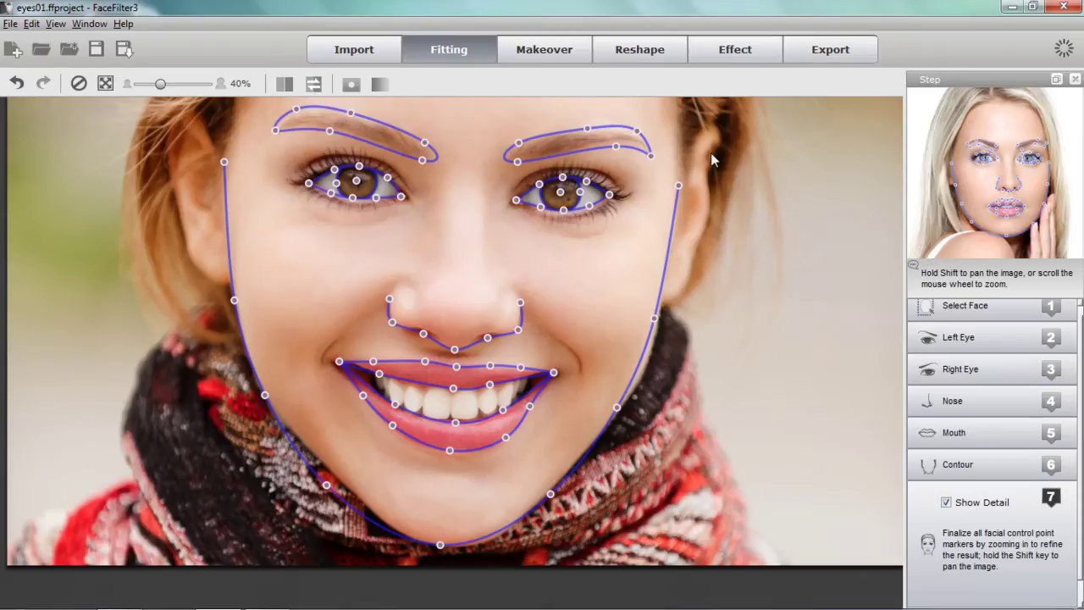
- Return to the Makeover stage and clear the existing eye makeup with the _No Effect template
click(548, 48)
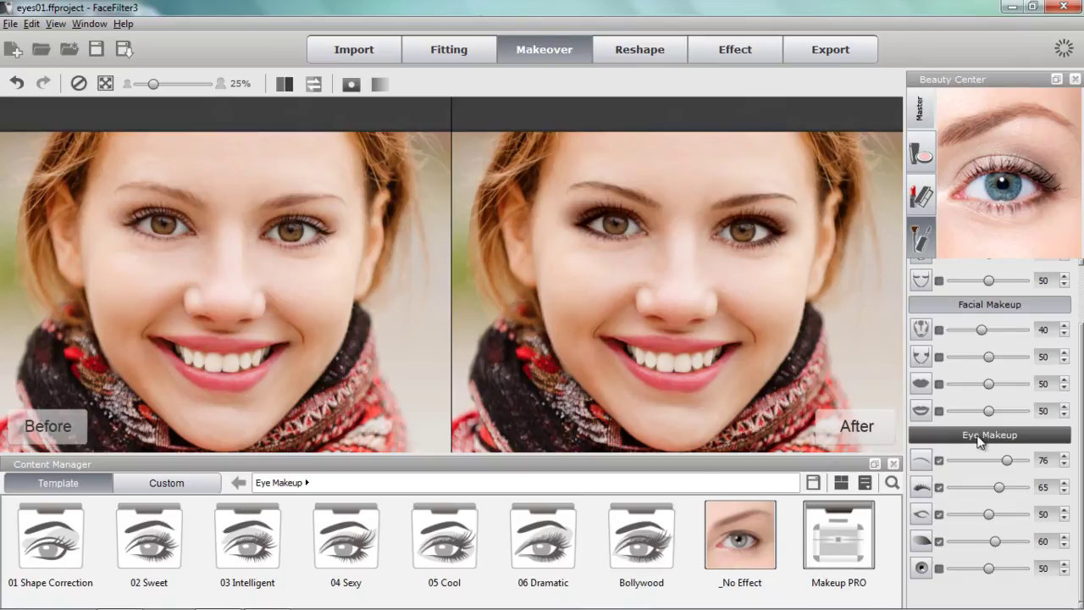
click(751, 542)
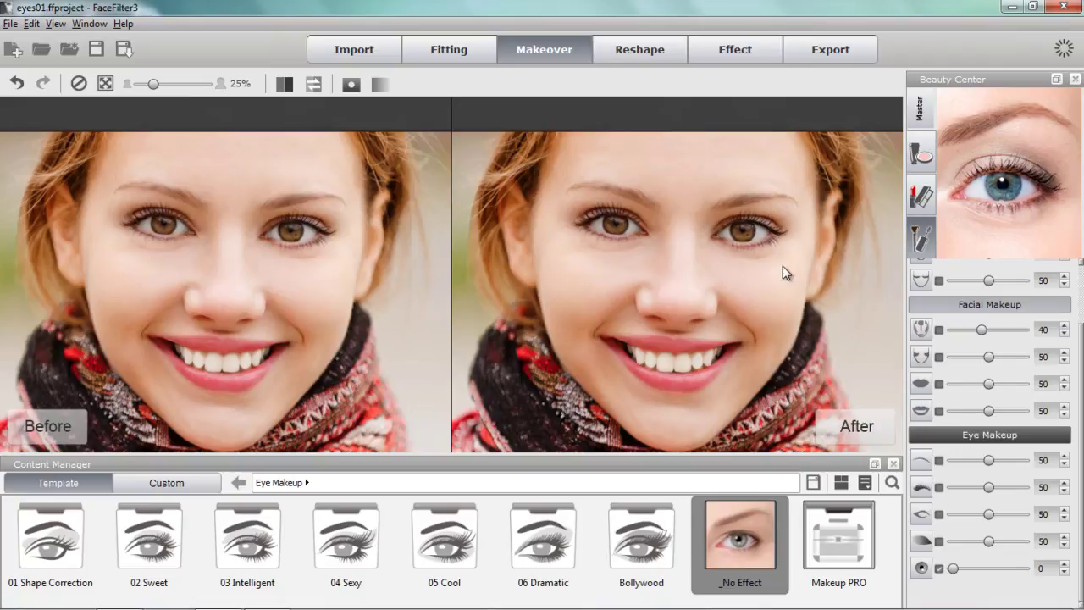
- Apply the Jessica eyebrow template from the 02 Female_Natural collection to both eyes
click(922, 461)
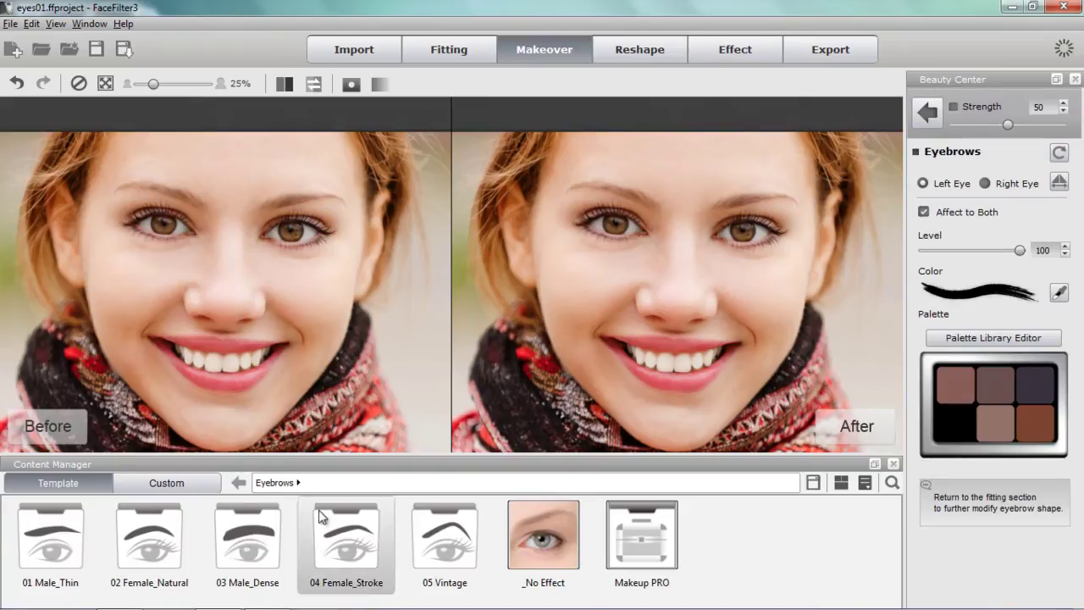
double_click(164, 542)
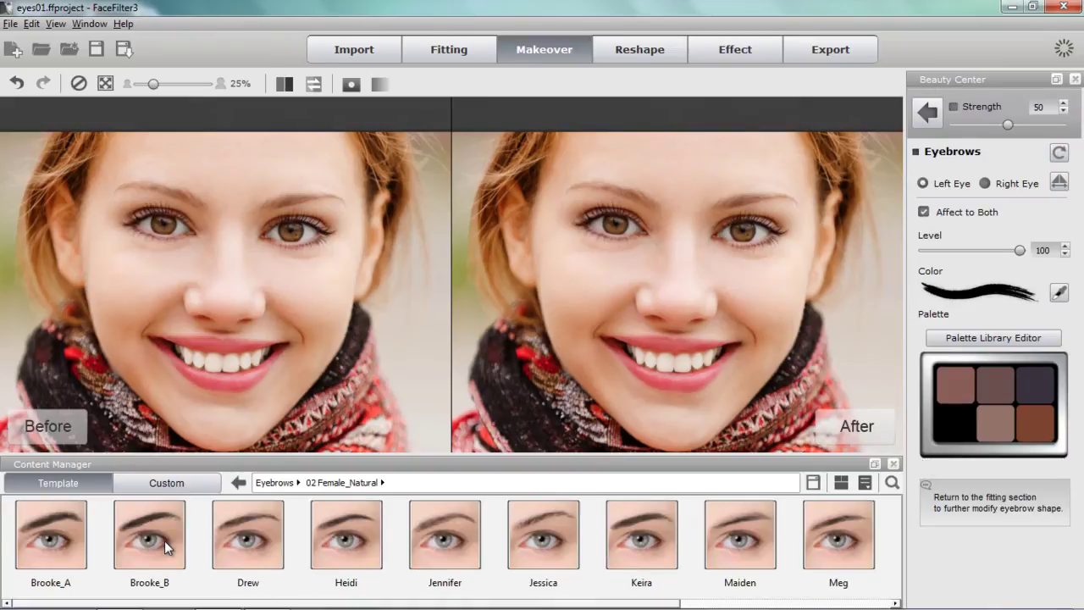
click(526, 529)
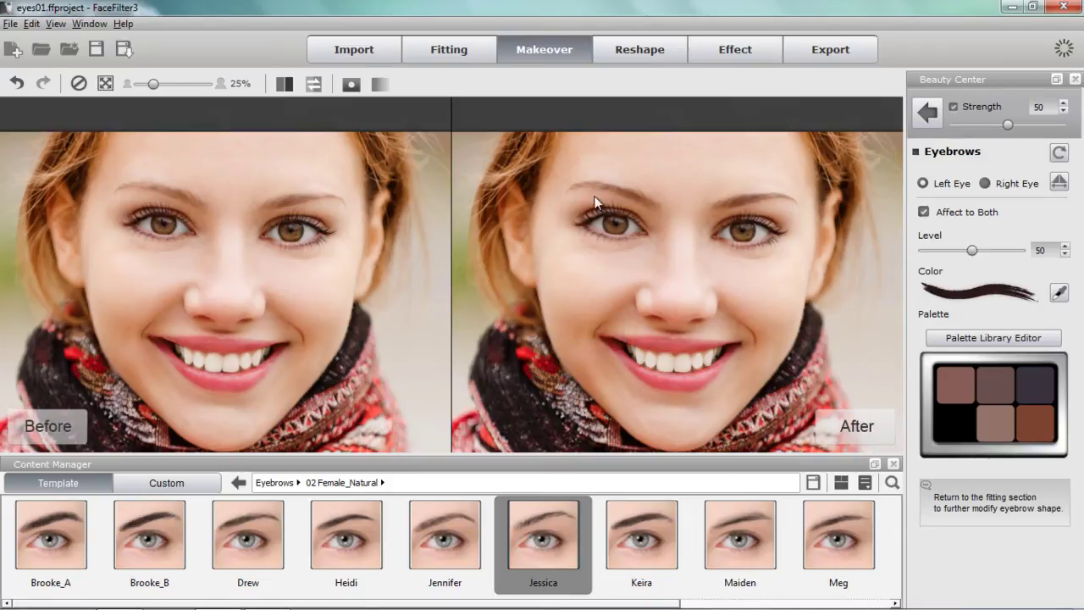
scroll(676, 292, up, 1)
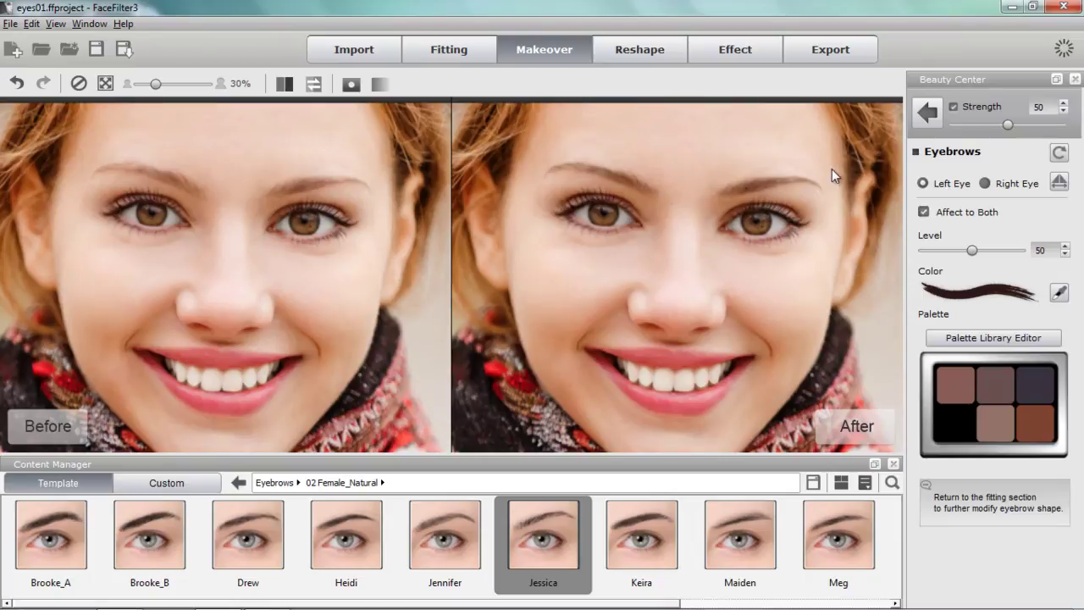
- Set the eyebrow level to 68 and the strength to 64, checking the effect up close on the portrait
drag(972, 251, 990, 251)
drag(1008, 124, 1033, 128)
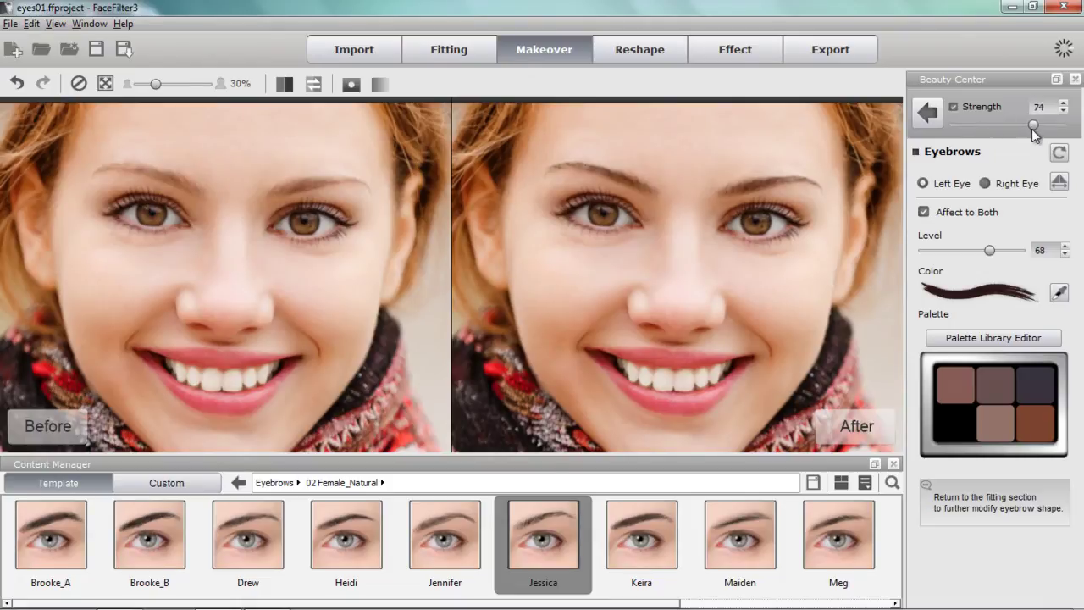
scroll(703, 241, up, 3)
scroll(696, 239, up, 6)
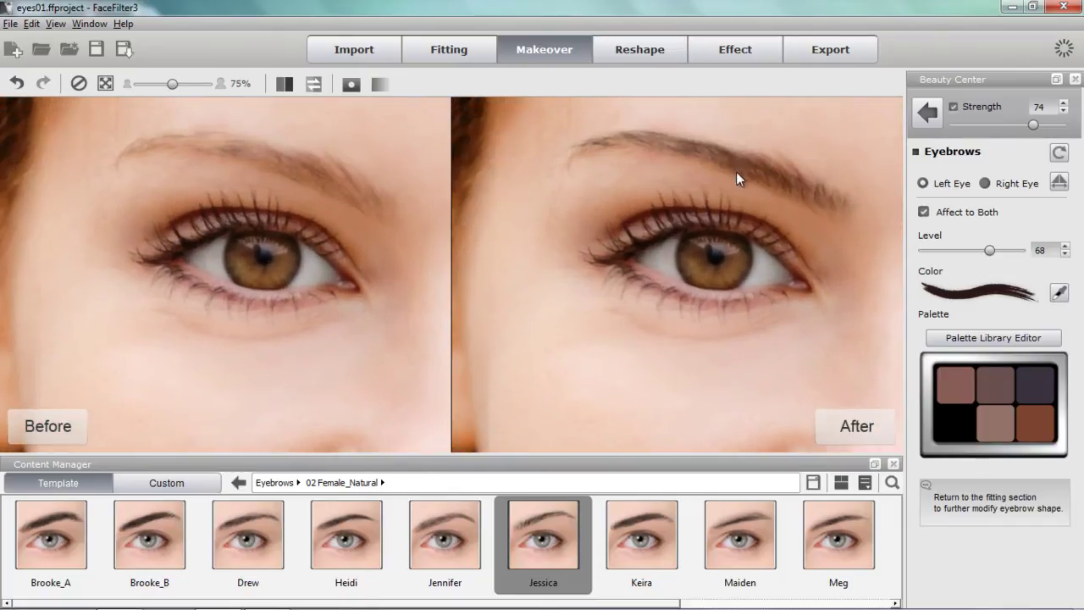
scroll(842, 347, down, 5)
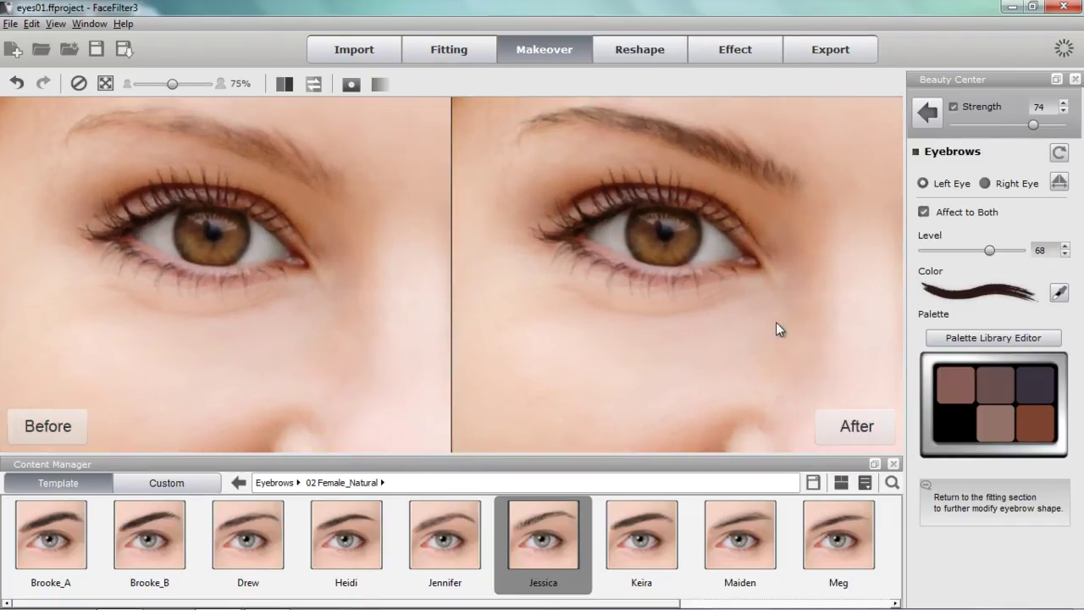
drag(824, 297, 726, 317)
scroll(713, 298, down, 1)
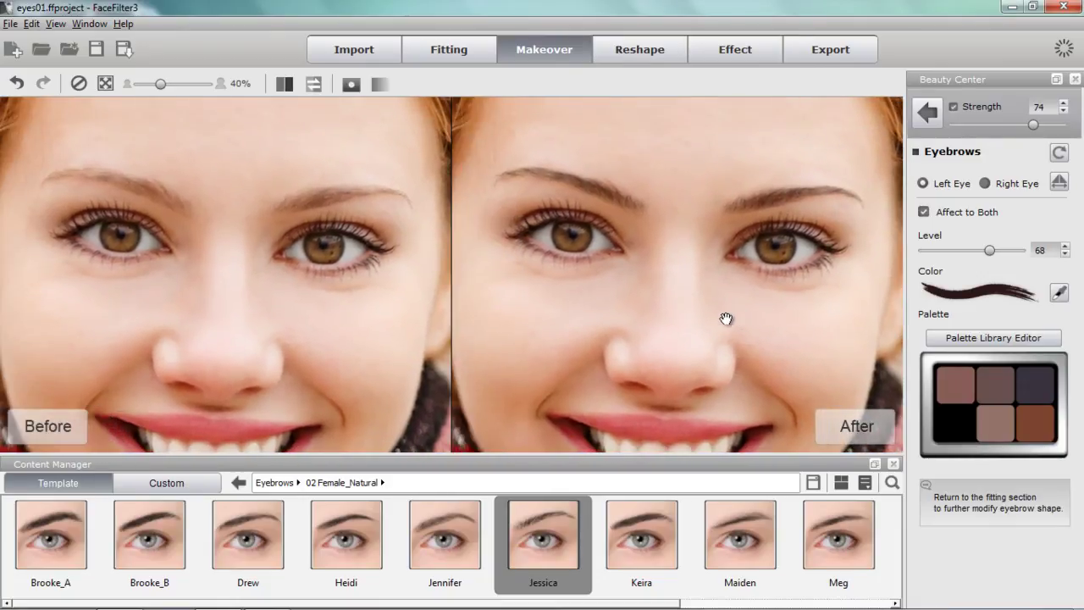
drag(1033, 124, 1024, 125)
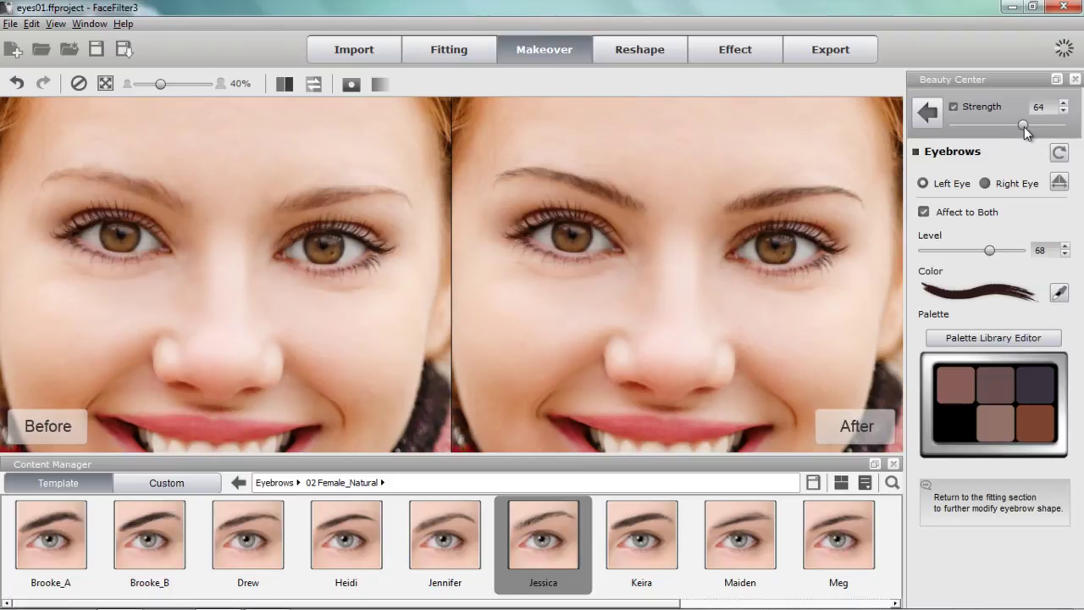
- Change the eyebrow color to a dark brown with RGB 59, 29, 0 and return to the makeup overview
click(986, 295)
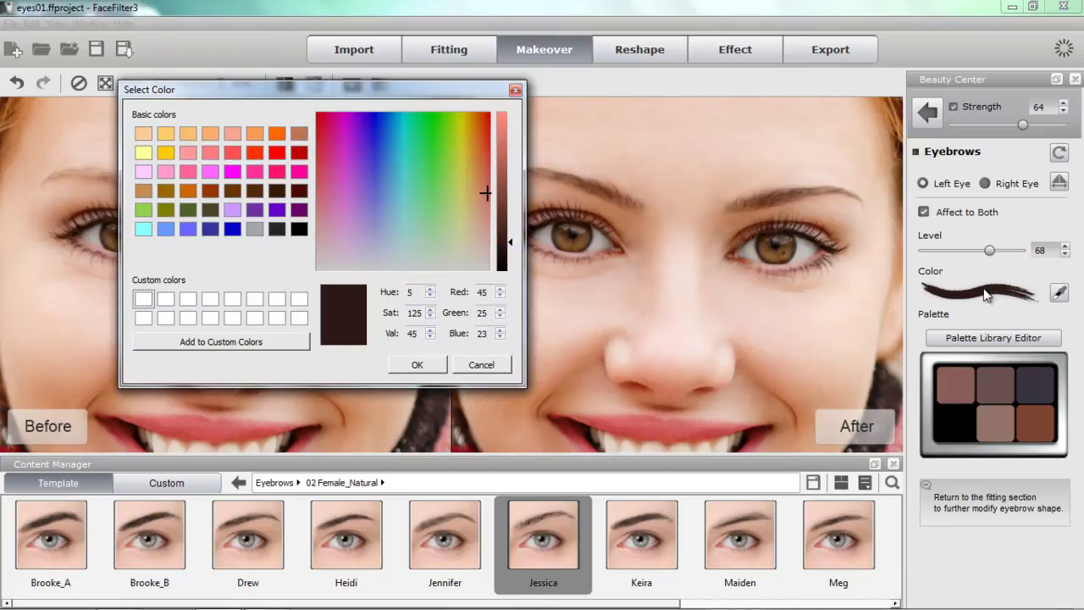
click(232, 191)
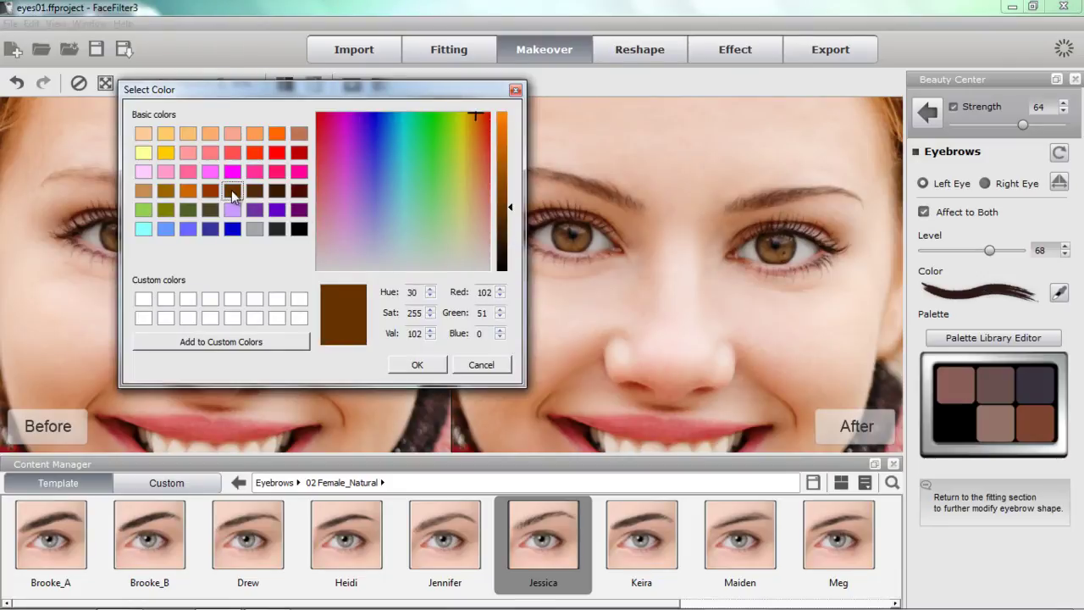
drag(509, 208, 506, 234)
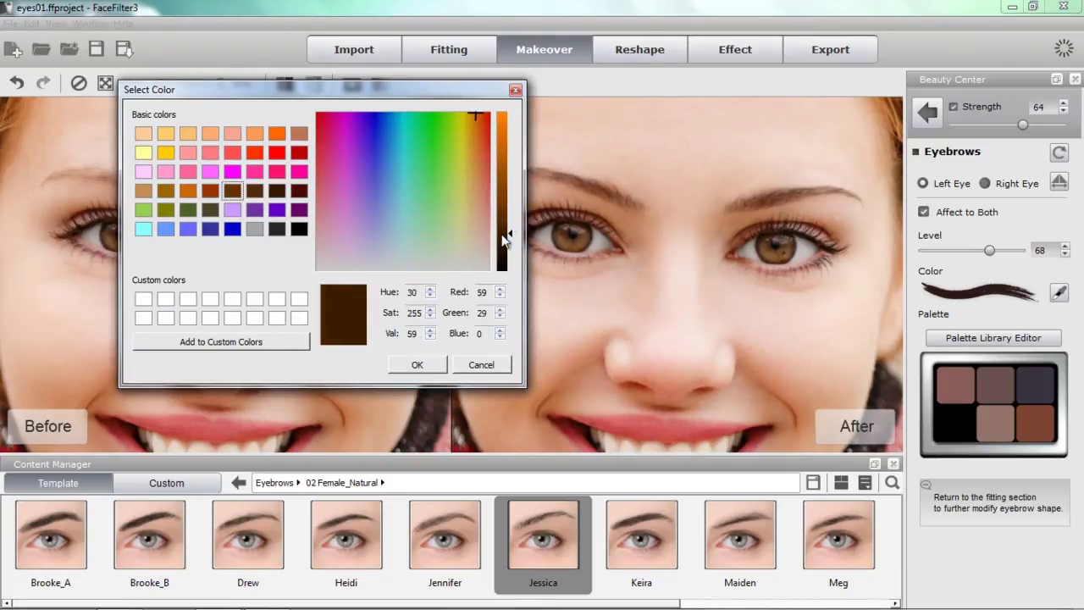
click(430, 360)
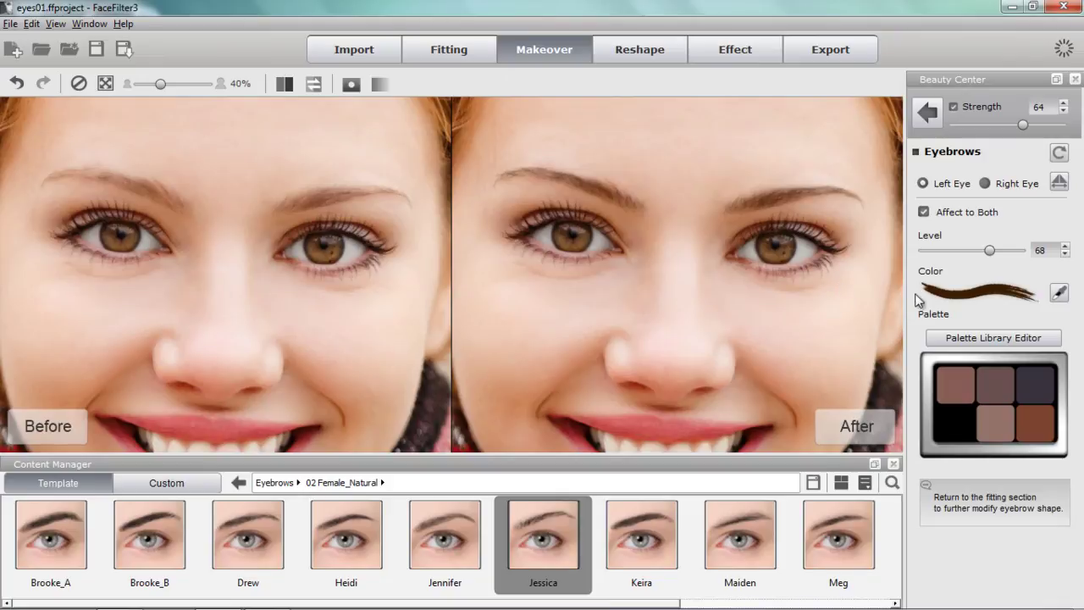
click(927, 112)
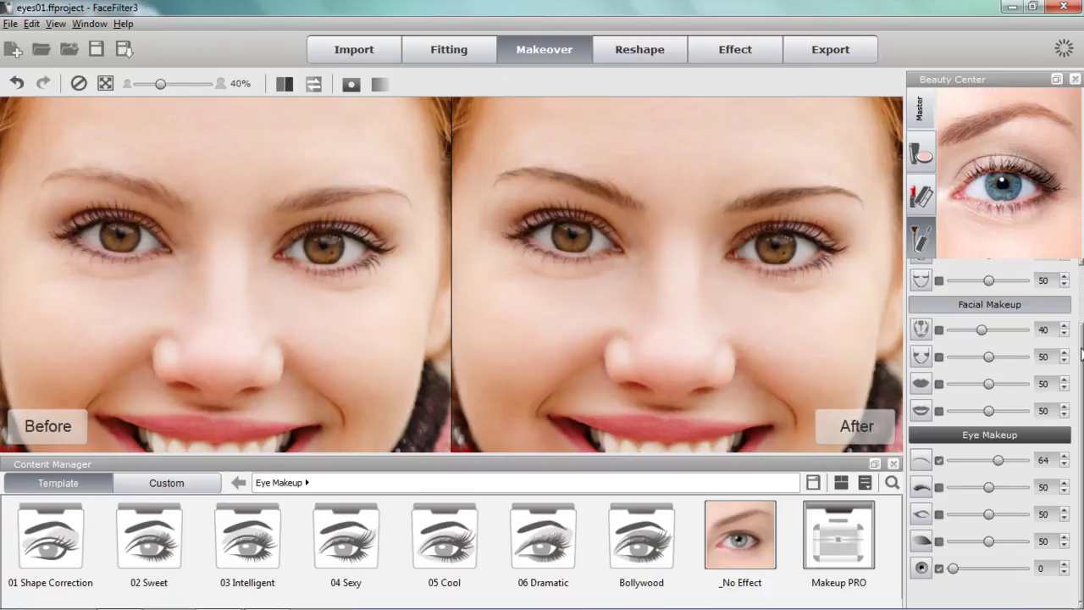
- Apply the Outer Corner_A eye line from 01 Regular_Stroke to both eyes and set its strength to 63
click(921, 517)
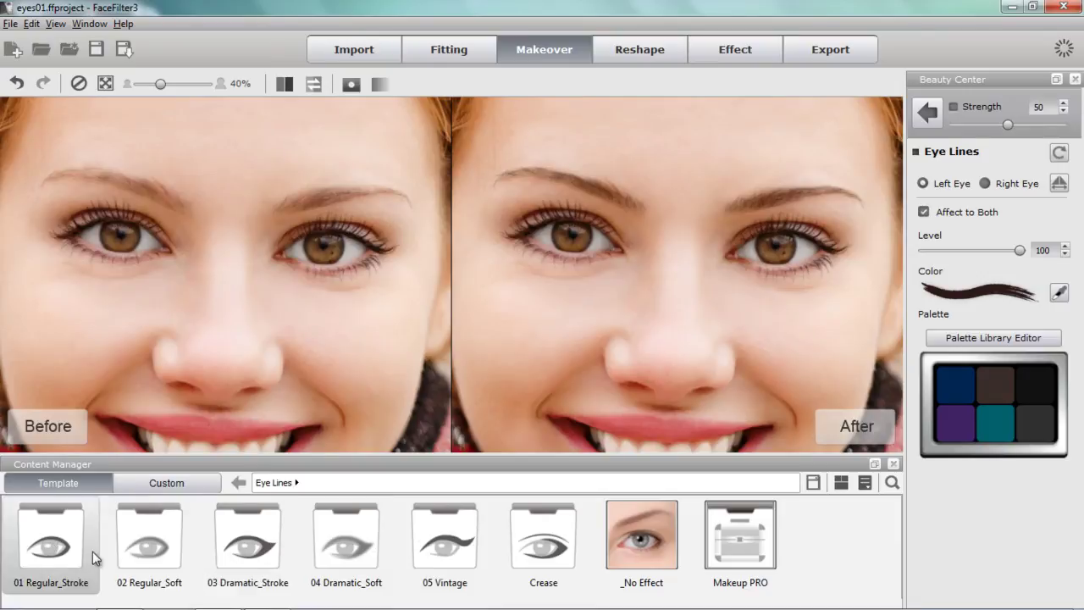
double_click(61, 556)
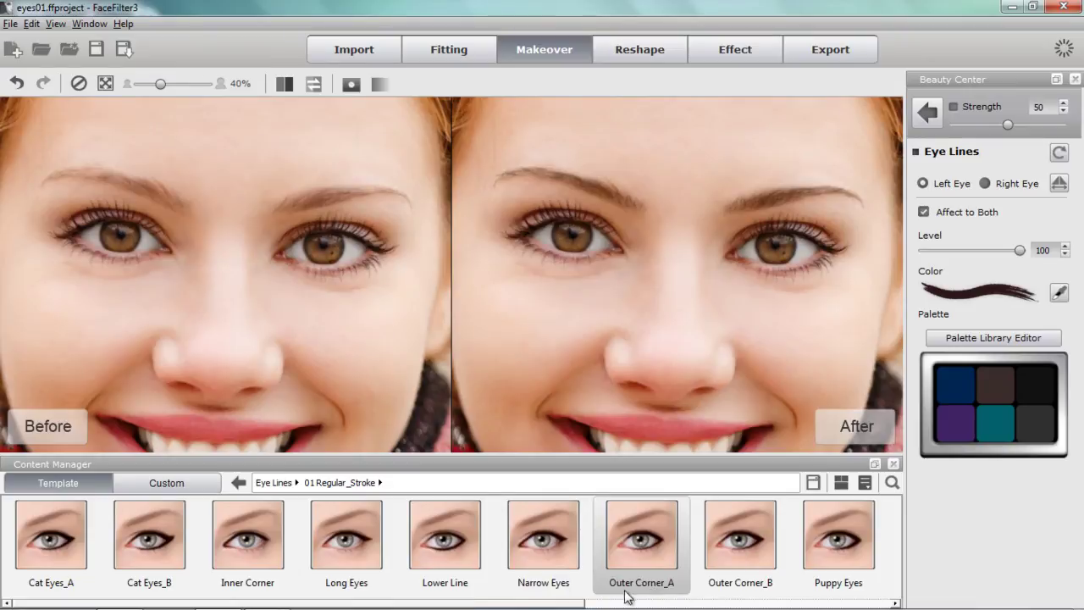
double_click(642, 538)
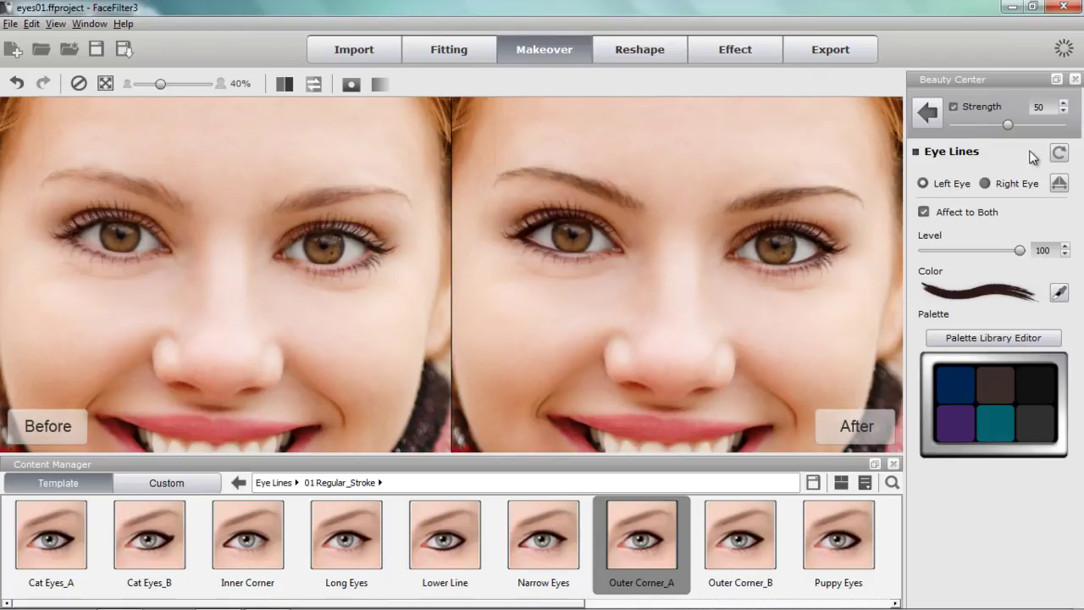
drag(1009, 128, 1027, 127)
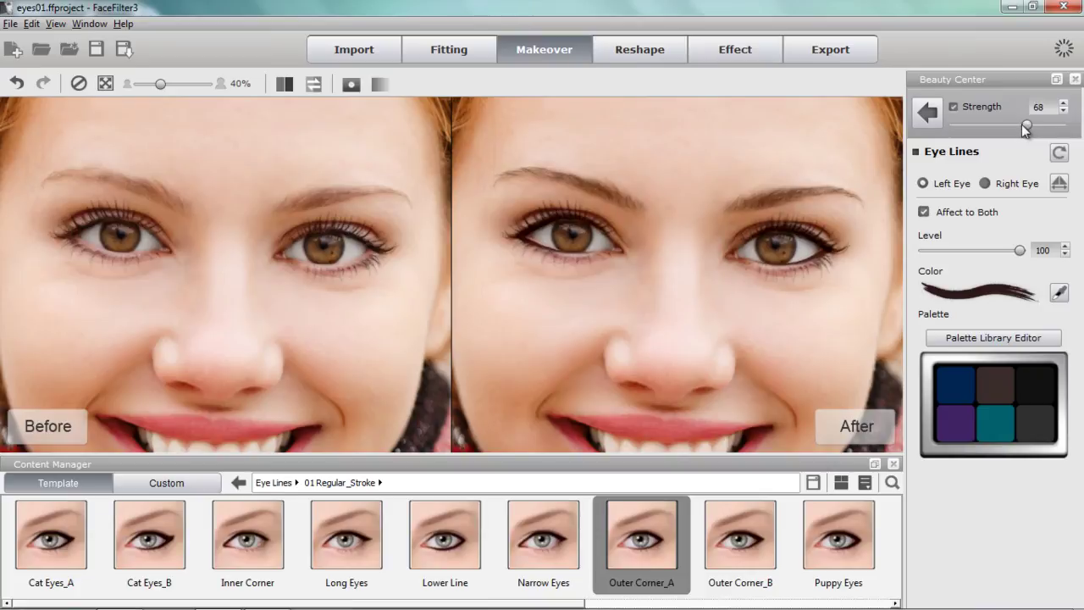
drag(1026, 126, 1022, 128)
click(928, 112)
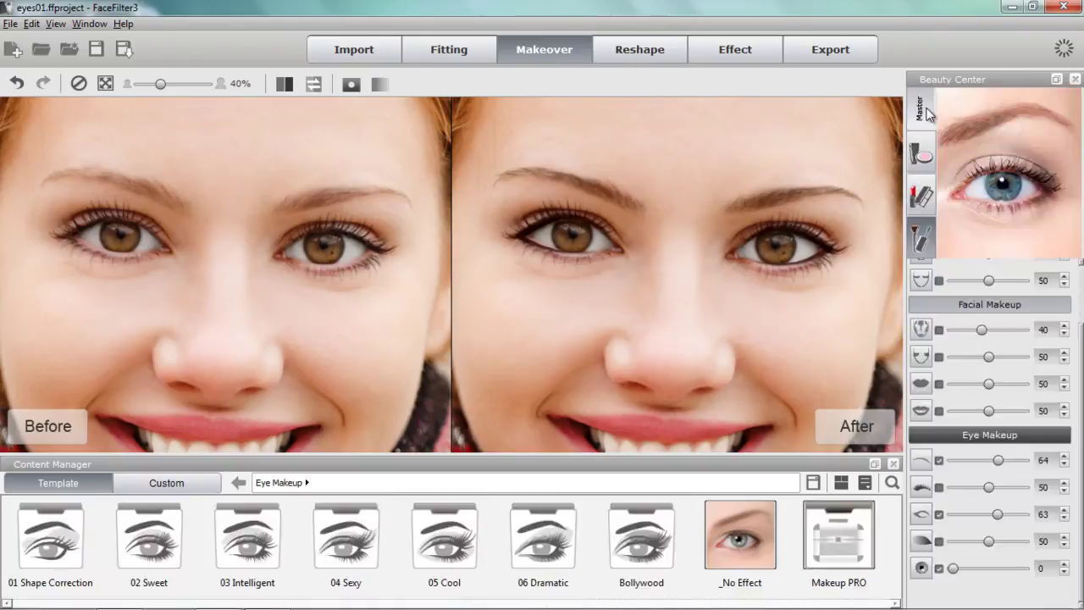
- Apply the Mascara_upper eyelashes from 01 Regular to both eyes, with thickness 75 and strength 65
click(922, 488)
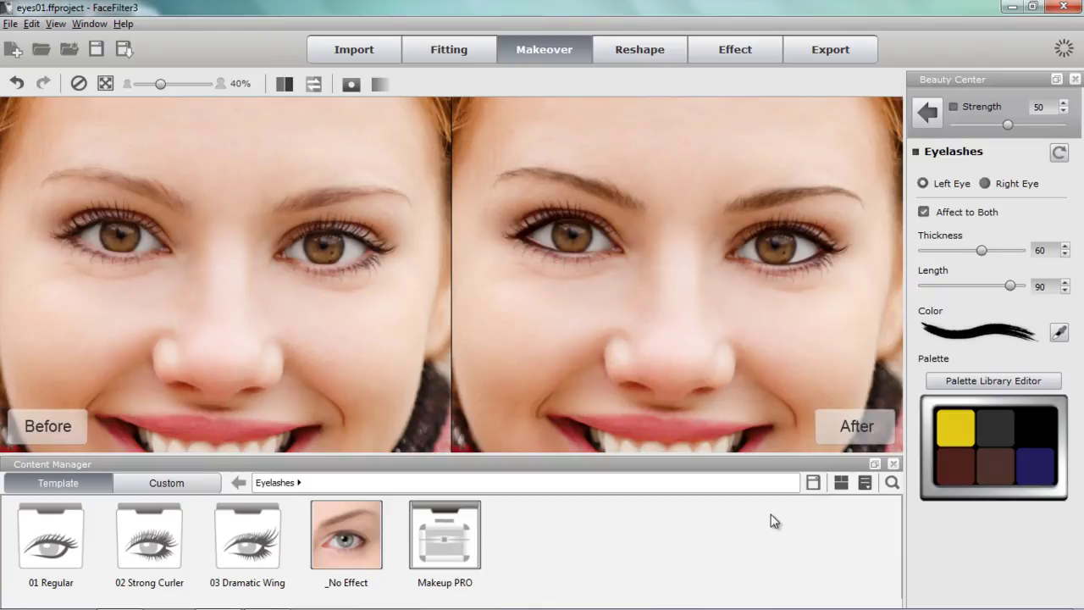
click(183, 480)
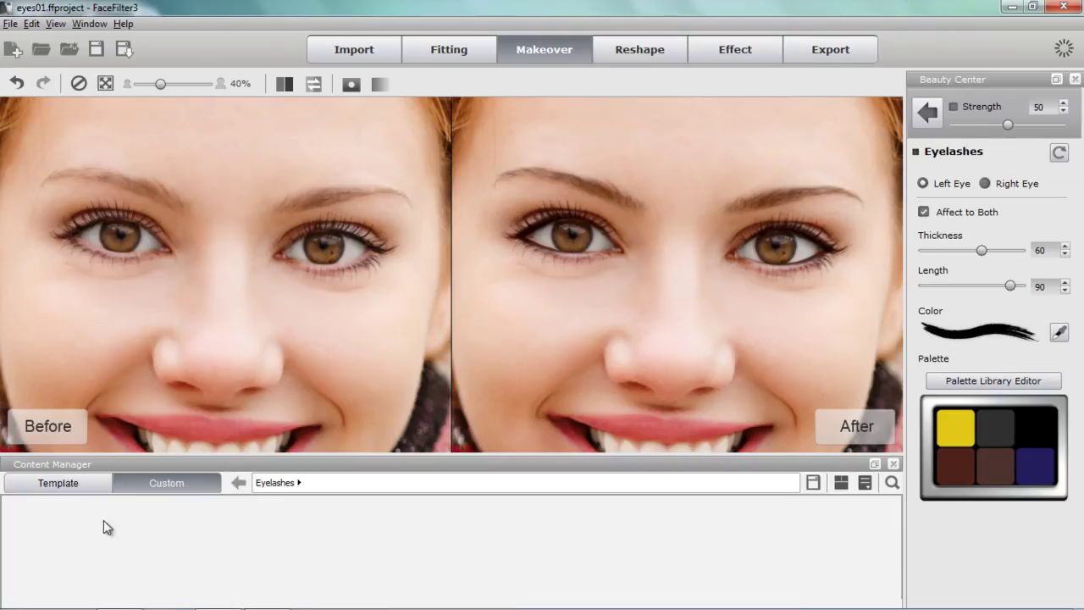
click(61, 491)
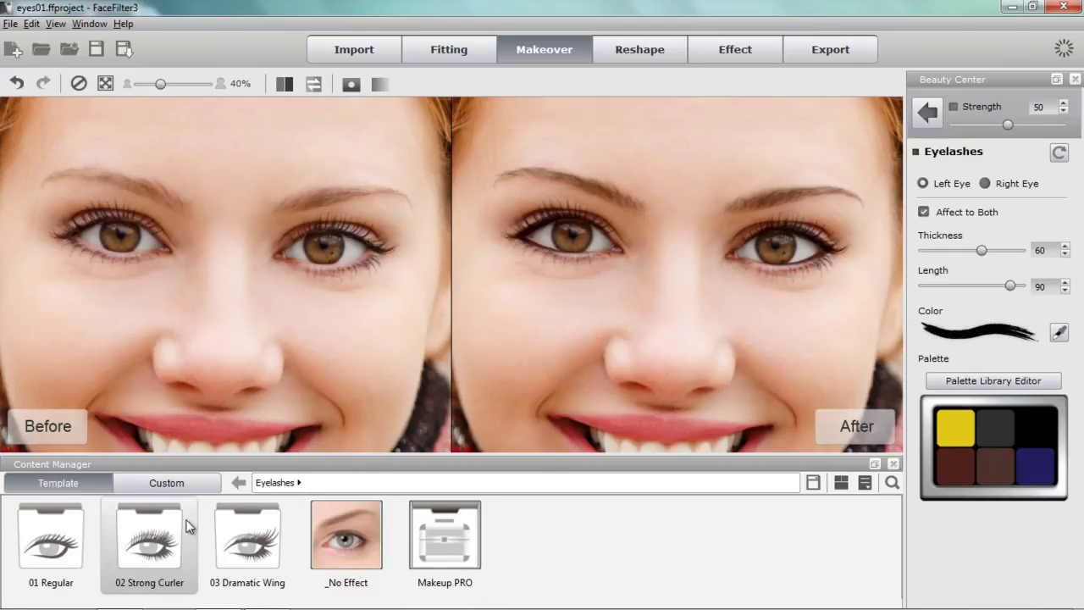
double_click(85, 552)
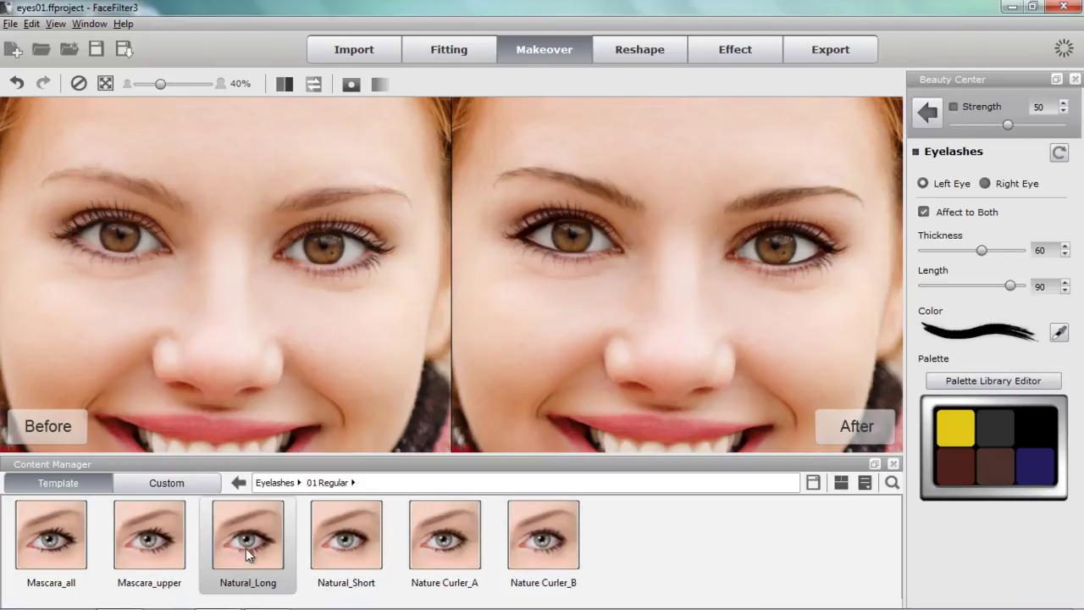
double_click(150, 553)
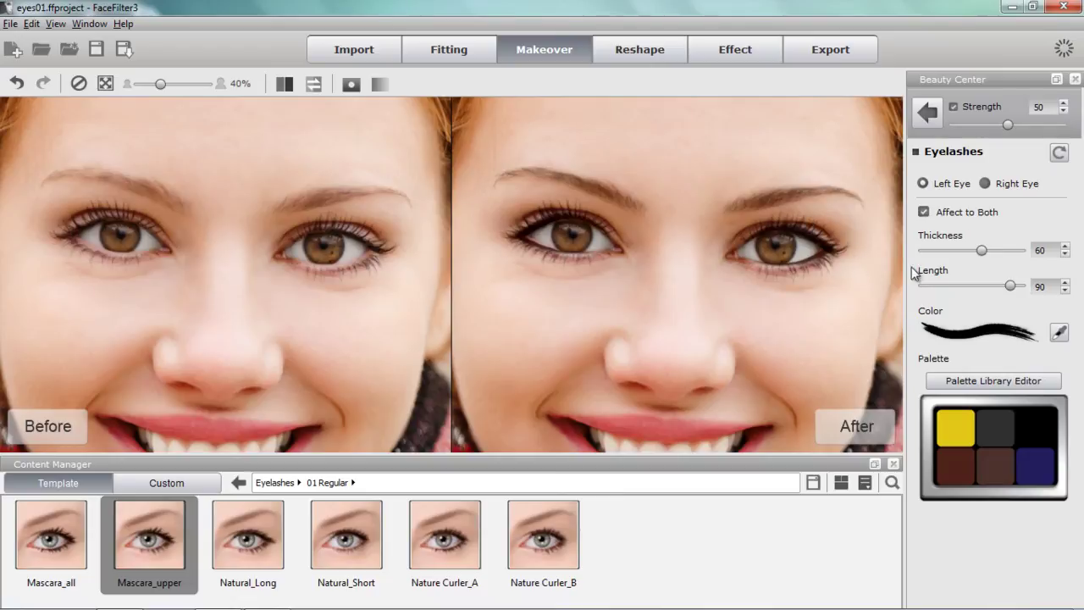
drag(980, 250, 996, 251)
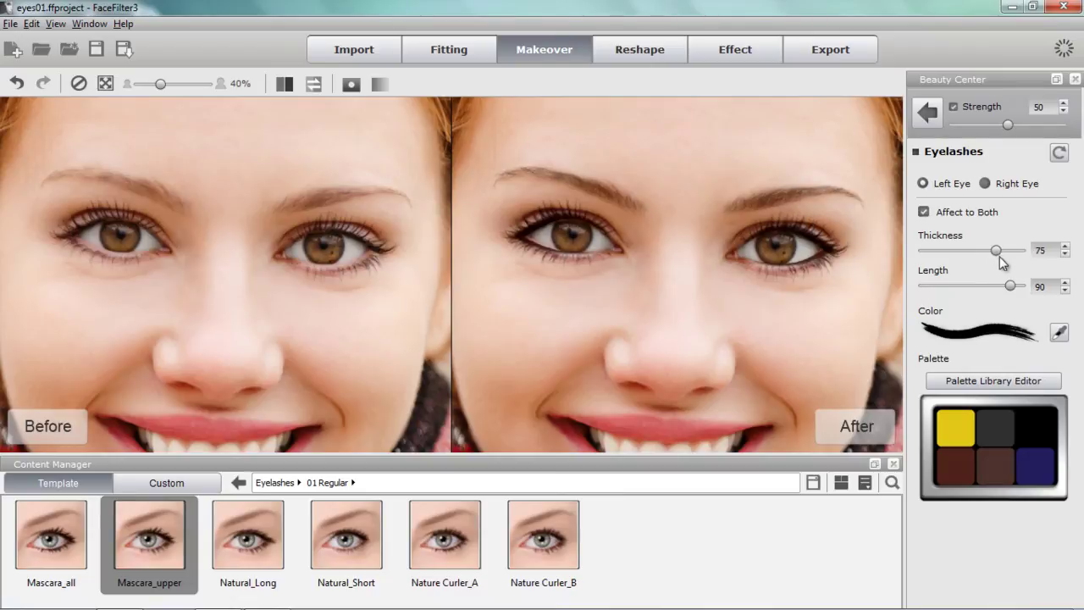
mouse_move(1009, 128)
mouse_down()
mouse_move(1042, 128)
mouse_move(1025, 129)
mouse_up()
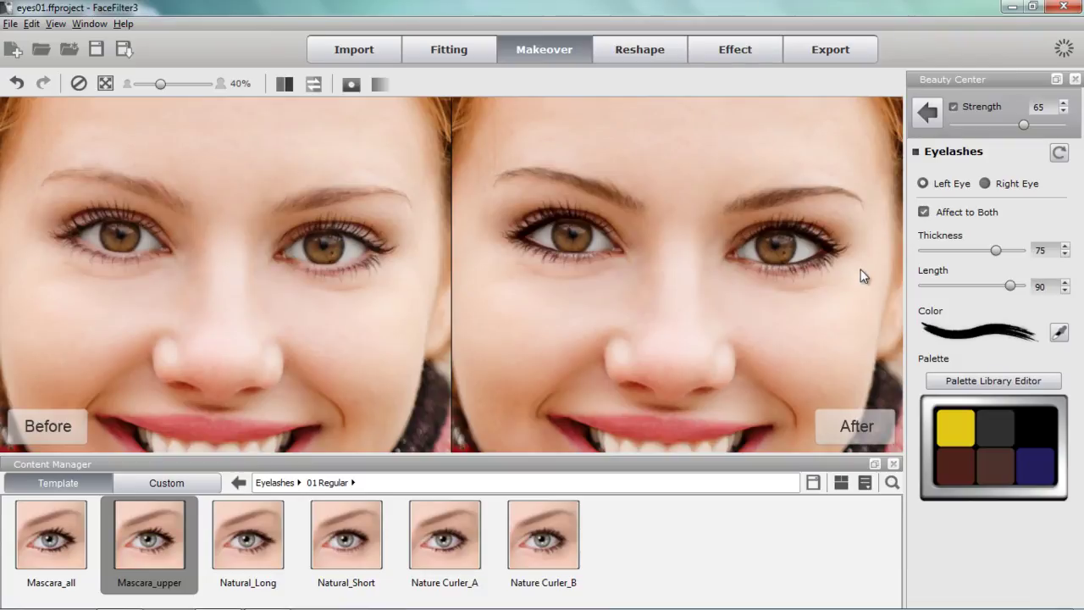
- Return from the eyelashes to the makeup overview, open Eye Shadows and look through the 03 Intelligent templates
click(928, 112)
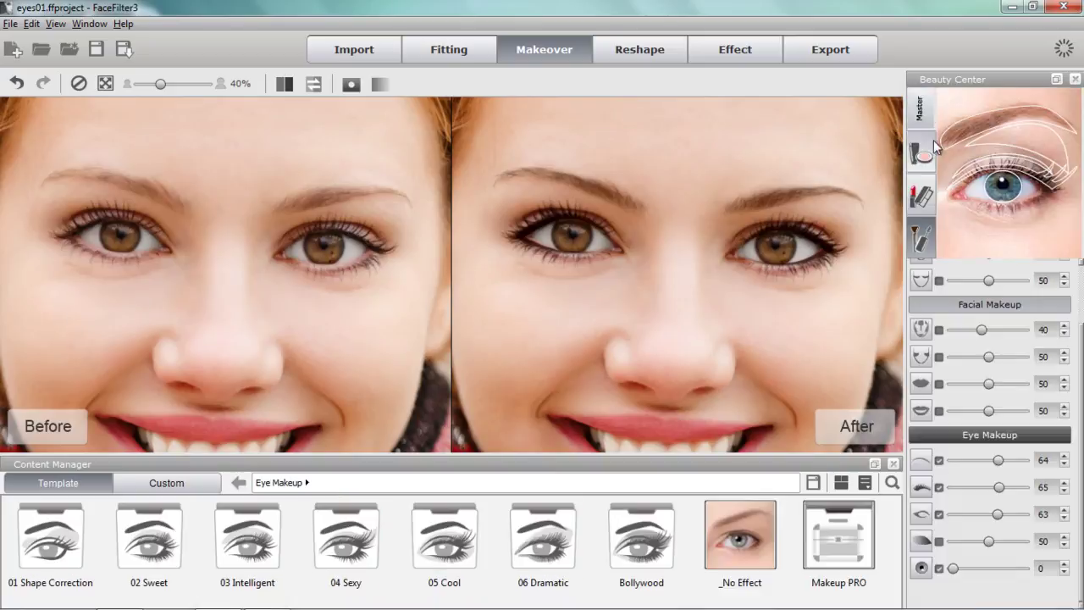
click(924, 544)
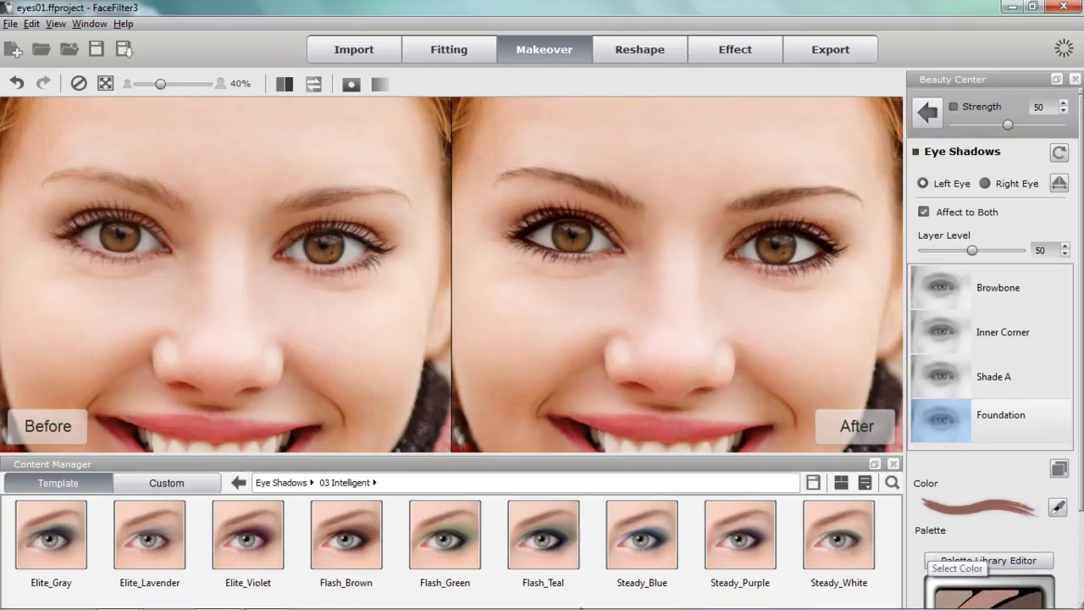
click(282, 482)
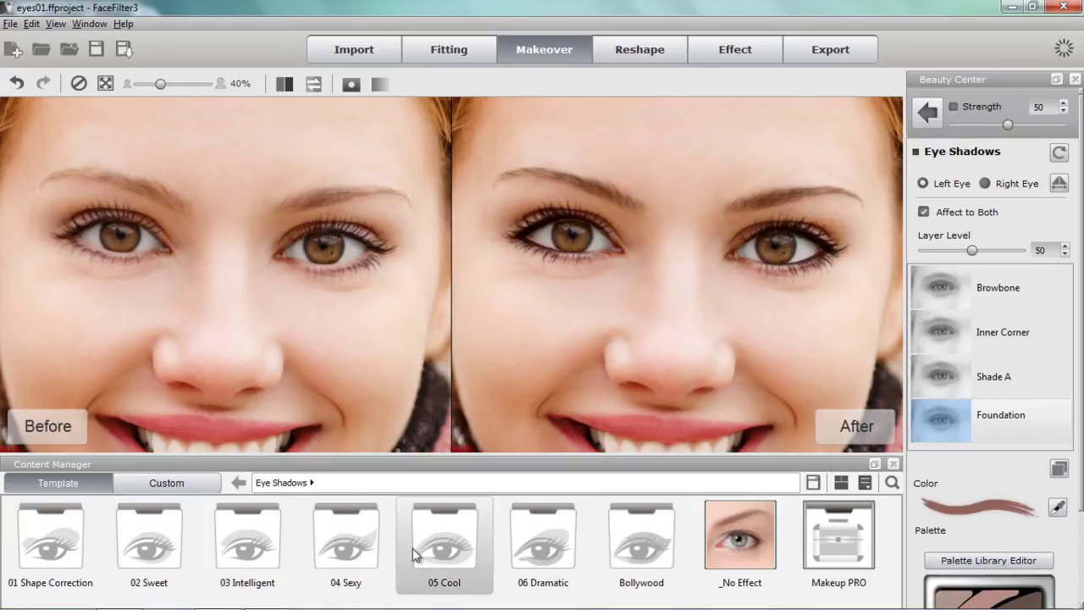
double_click(258, 544)
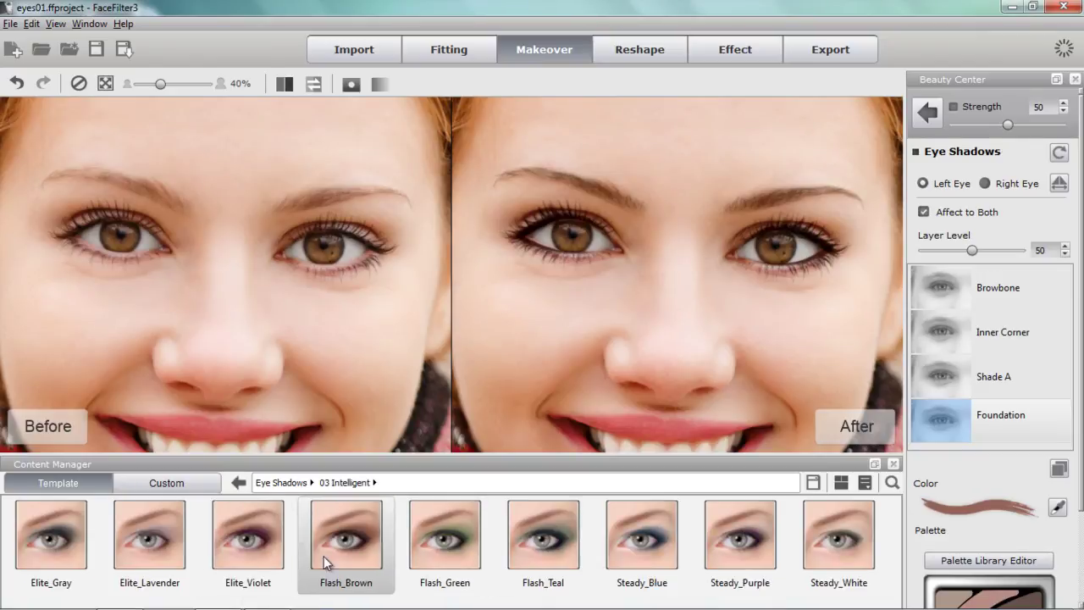
click(279, 483)
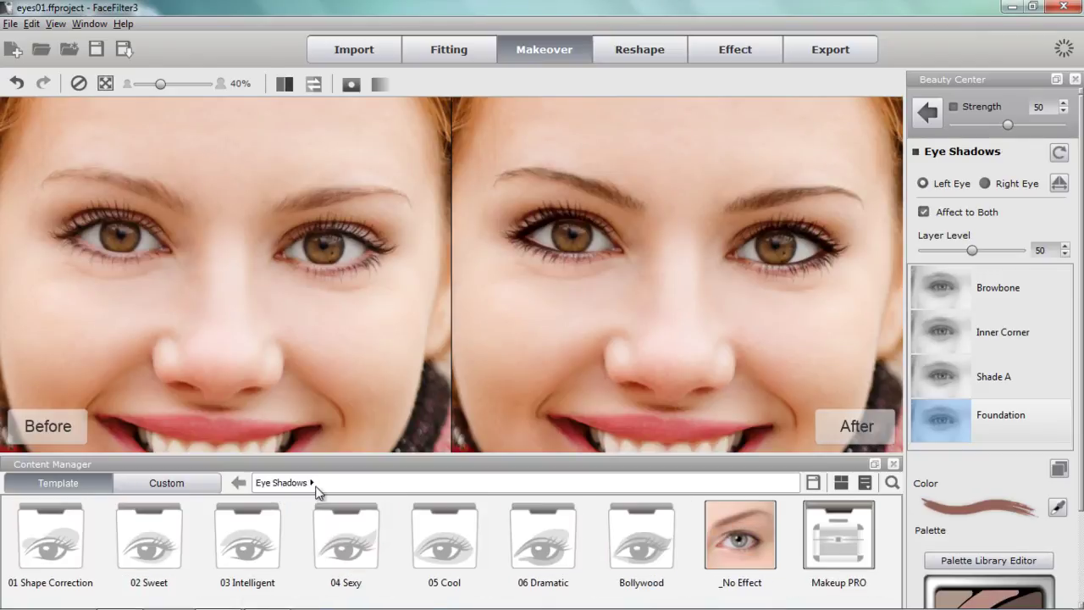
- Try the Emo_Violet eye shadow from 06 Dramatic on both eyes and check it on the whole face
double_click(548, 547)
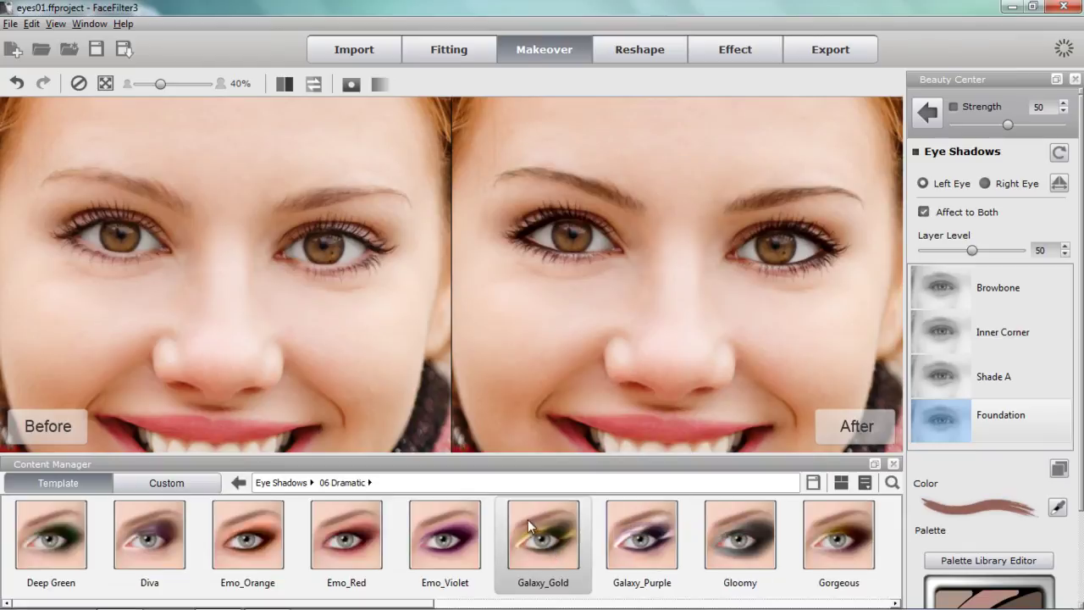
click(451, 541)
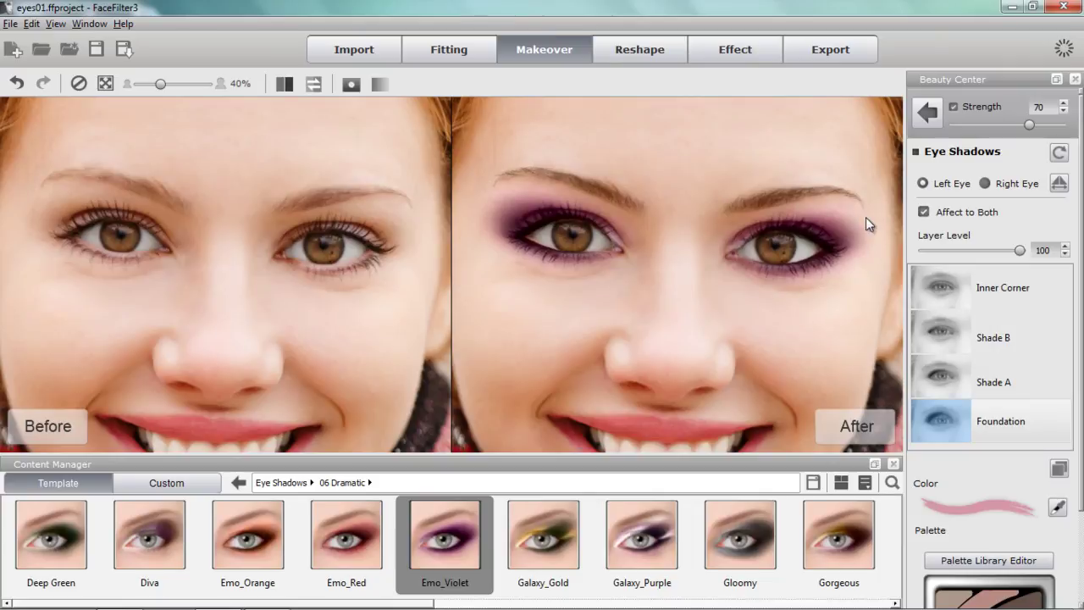
scroll(772, 246, down, 2)
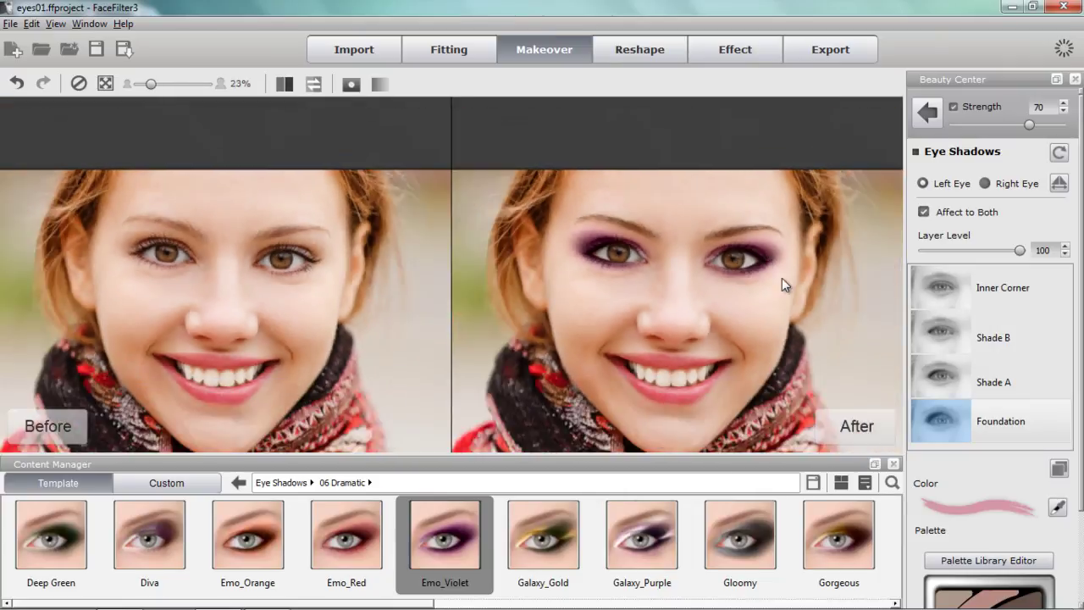
scroll(771, 321, up, 2)
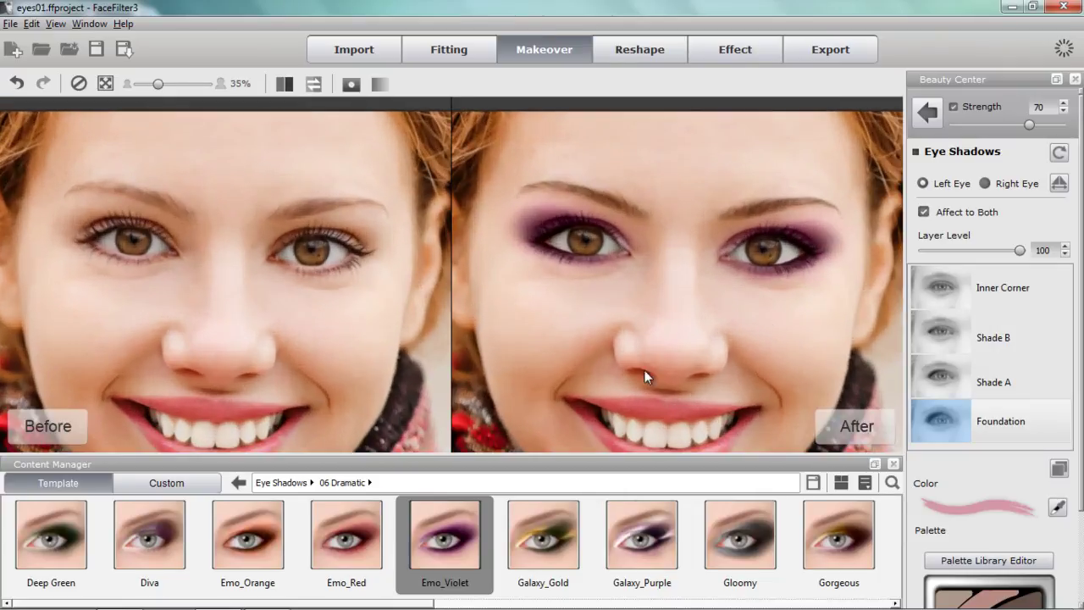
- Apply the Flash_Brown eye shadow from 03 Intelligent to both eyes
click(283, 482)
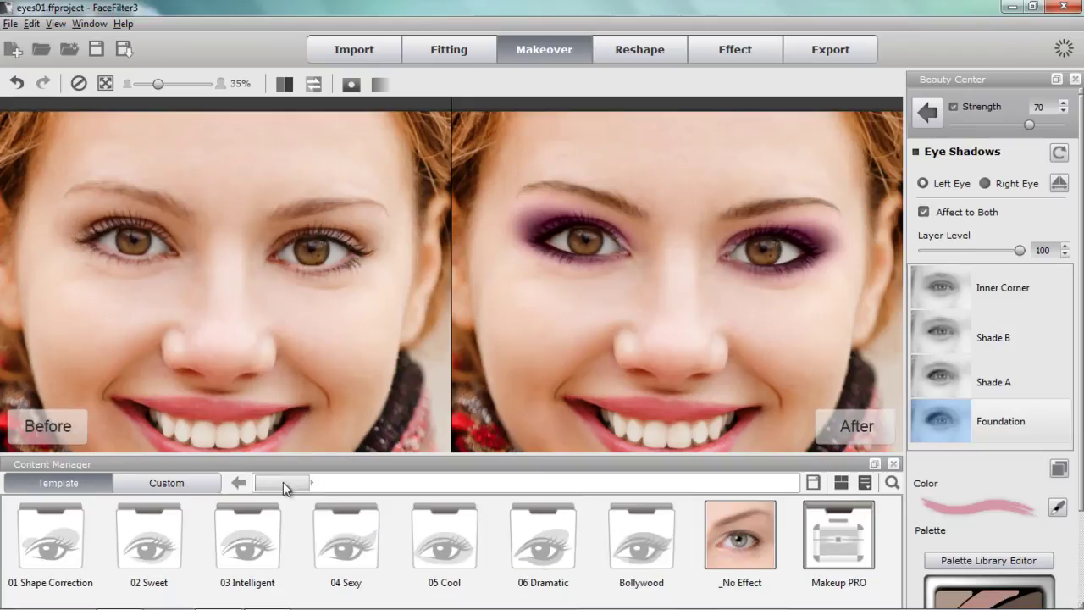
double_click(268, 544)
click(356, 529)
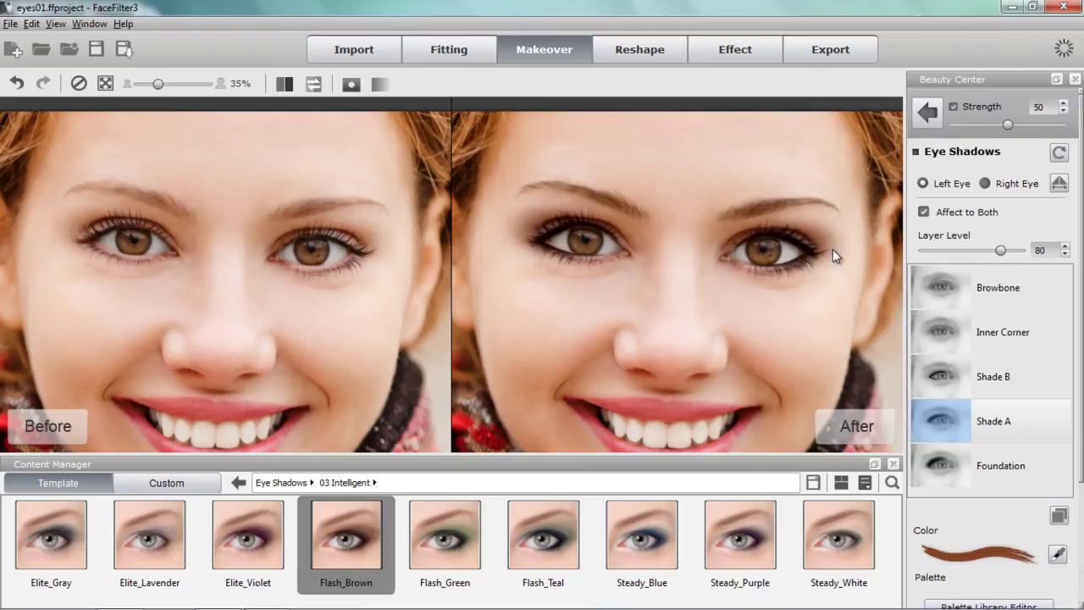
- Examine each eye shadow layer from Browbone to Foundation and the visibility of all layers in Layer Settings
click(995, 284)
click(996, 330)
click(1006, 390)
click(1001, 419)
click(1008, 468)
scroll(1008, 470, down, 2)
scroll(991, 311, up, 2)
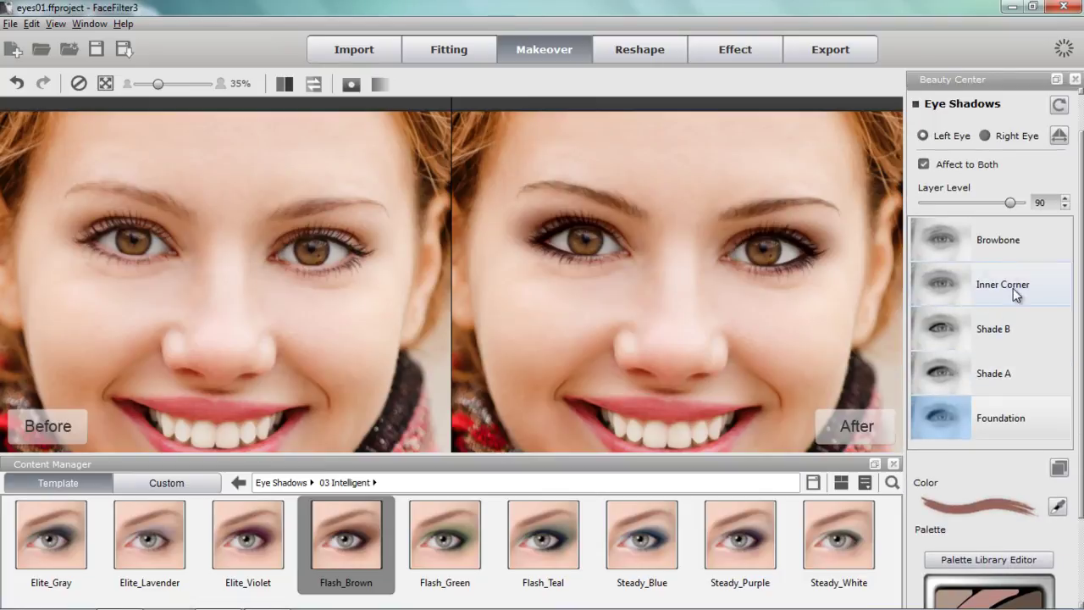
click(1059, 469)
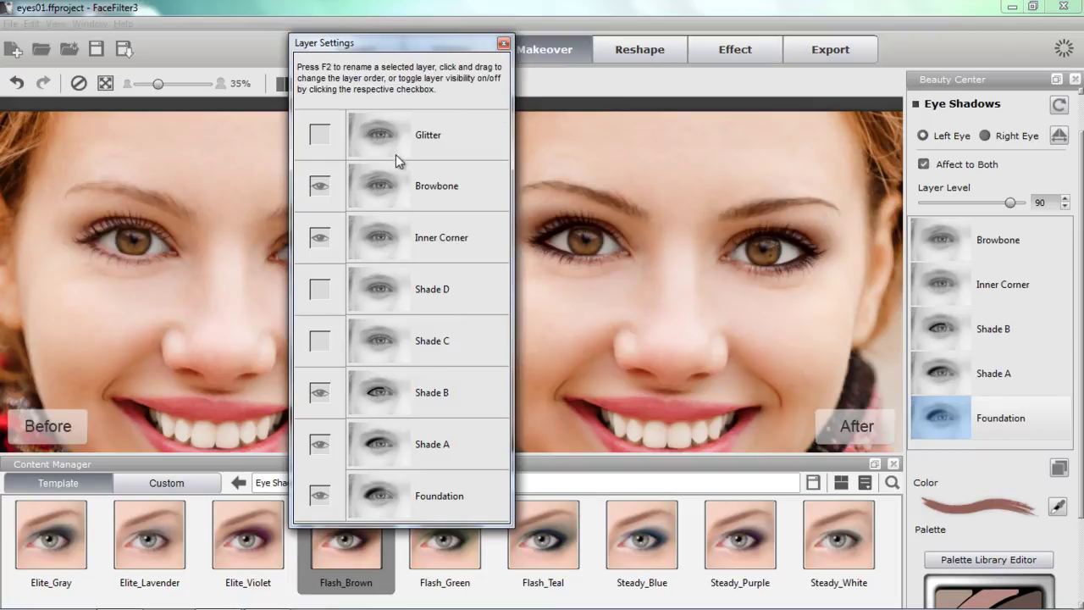
click(504, 44)
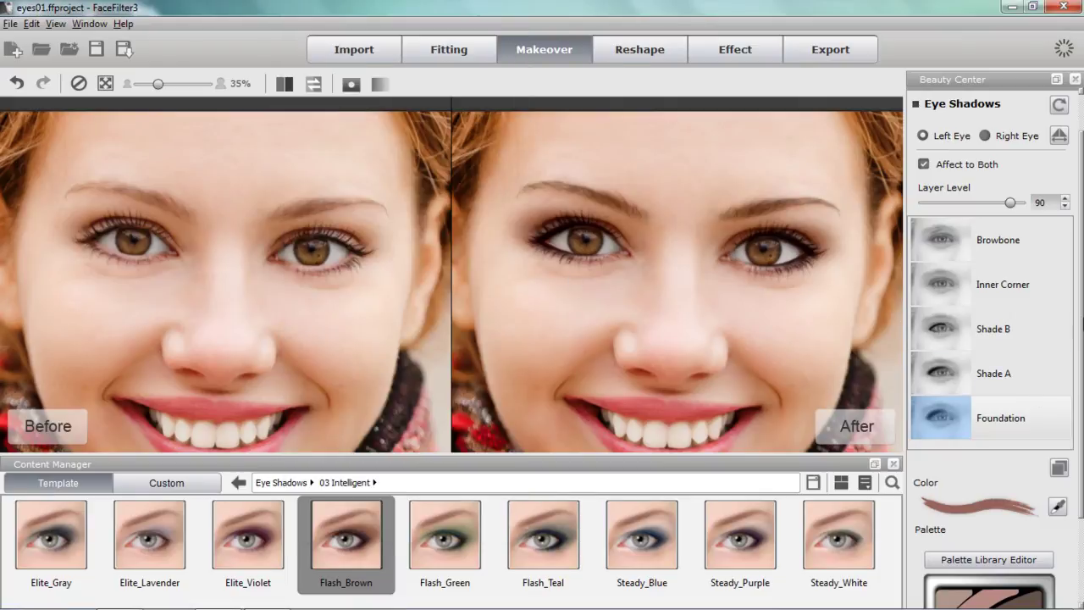
- Display the masks of the Foundation, Shade A, Shade B, Inner Corner and Browbone shadow layers, returning to Shade A
click(352, 87)
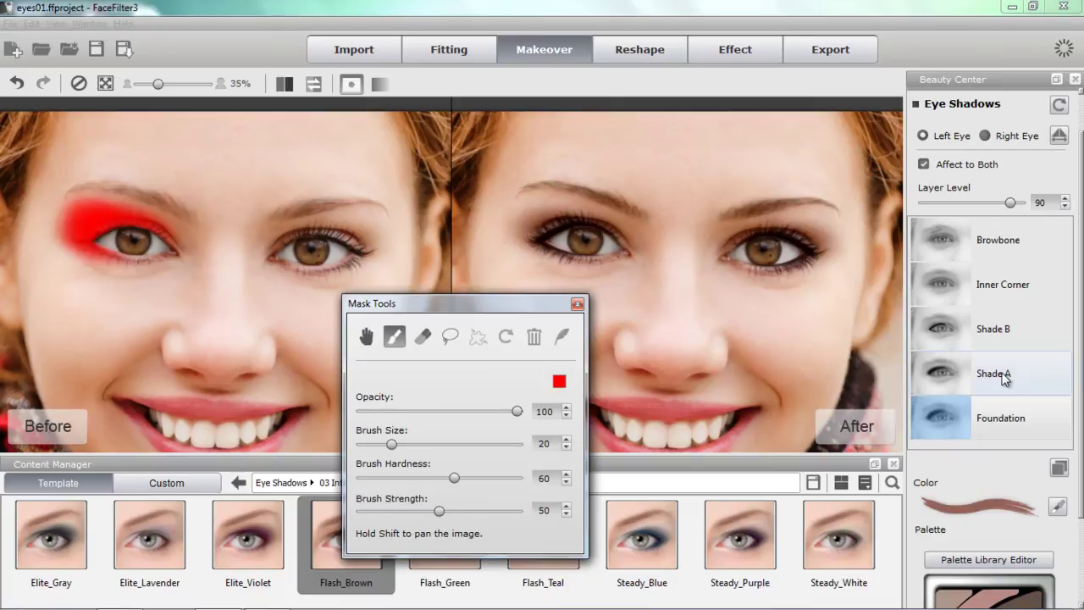
drag(491, 307, 456, 375)
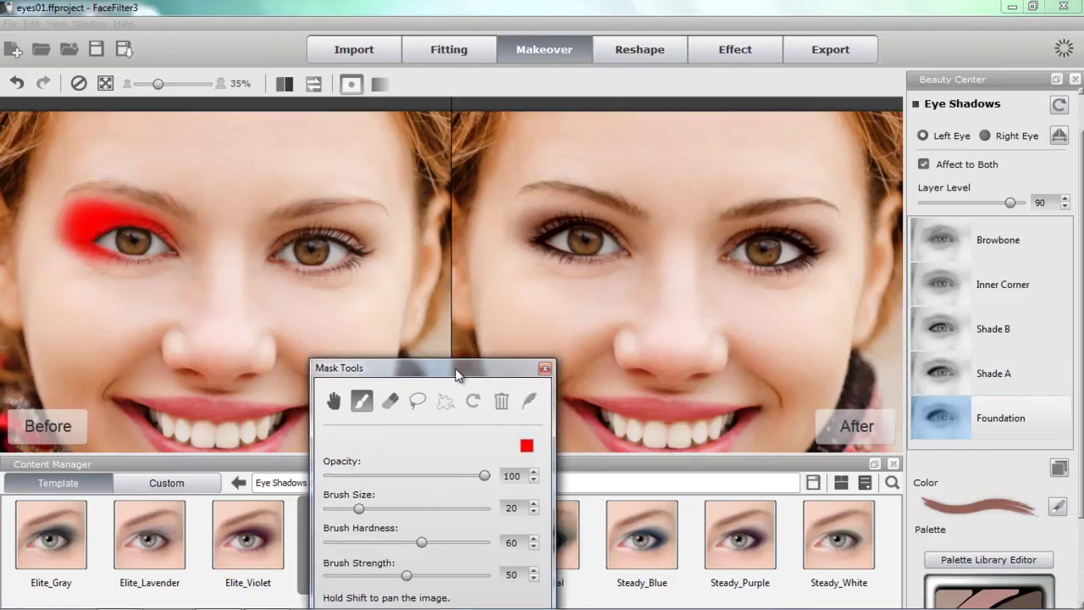
click(1002, 381)
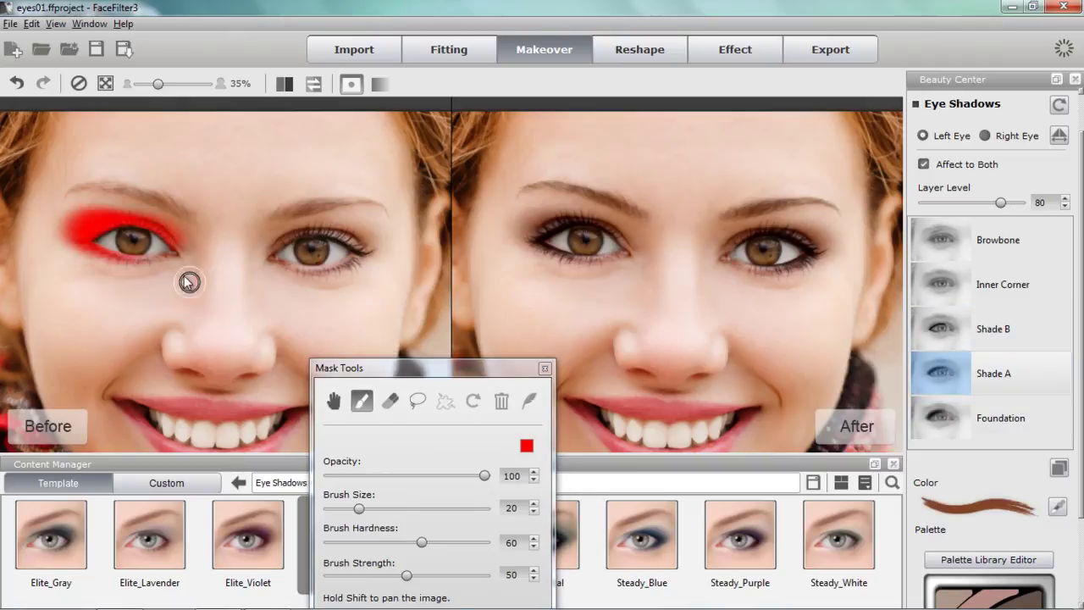
click(1023, 330)
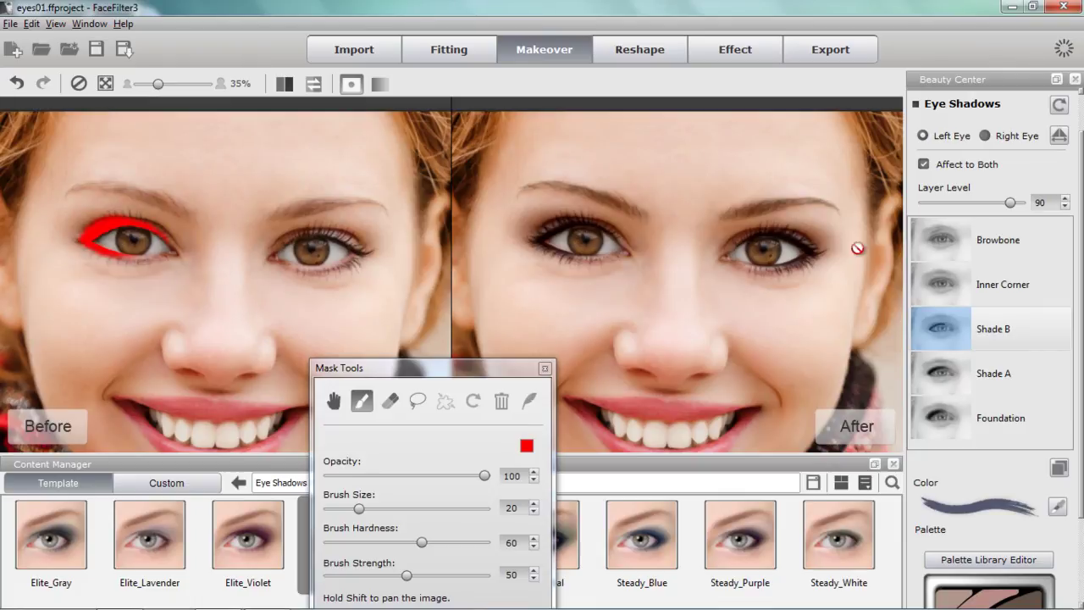
click(1013, 285)
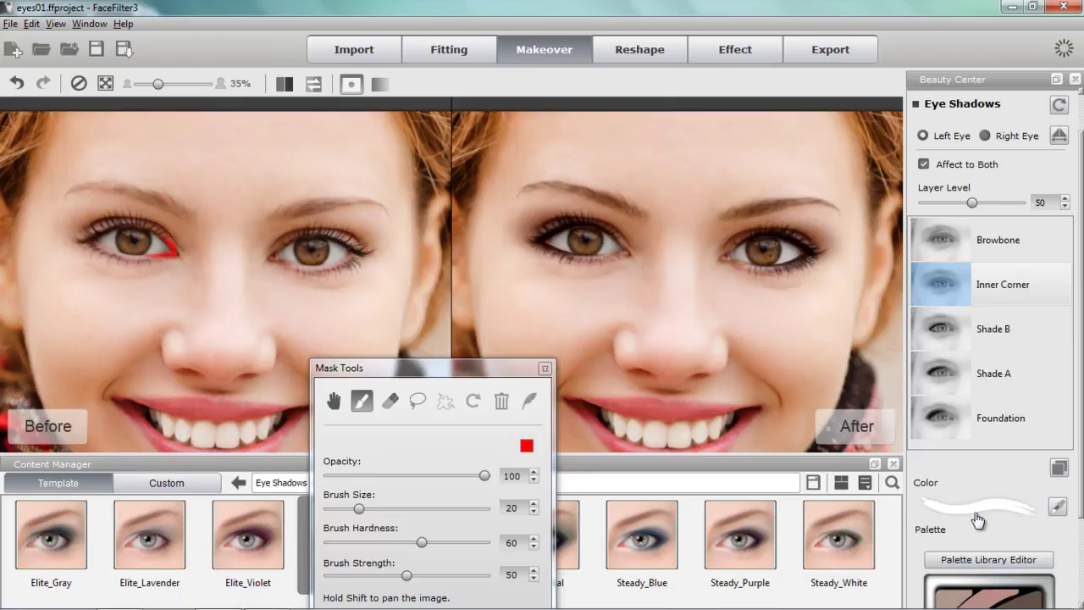
click(996, 246)
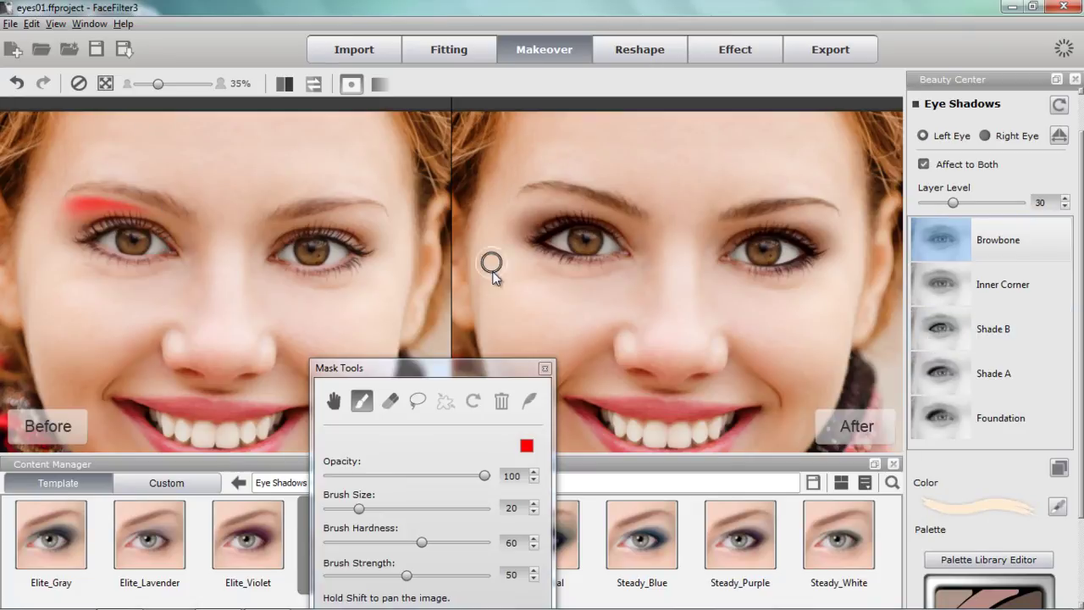
click(1018, 421)
click(993, 370)
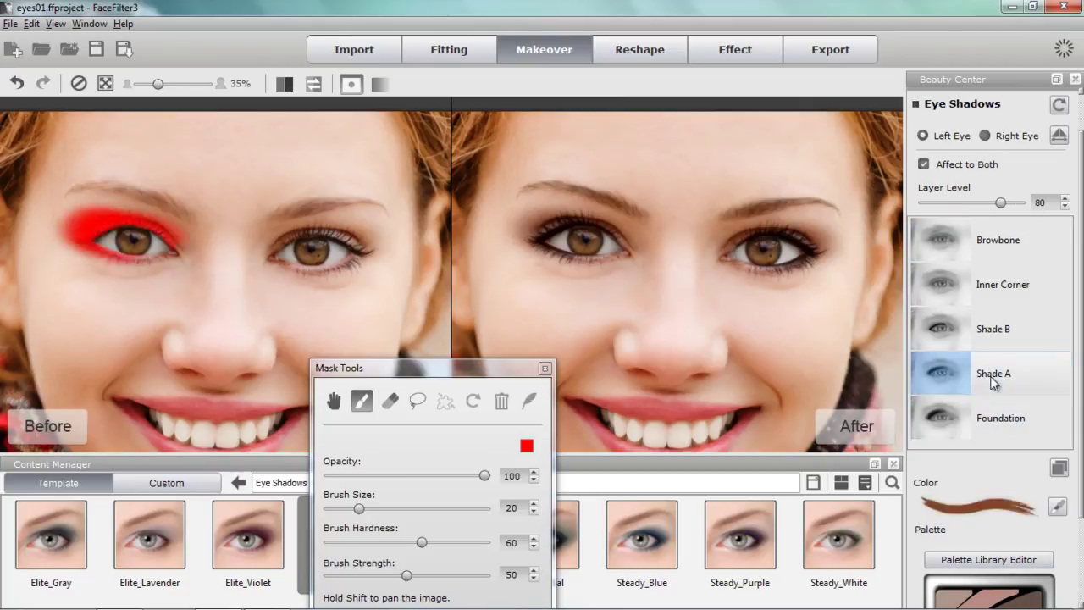
- Darken the Shade A color to a very dark brown with RGB 57, 29, 17
drag(438, 373, 436, 294)
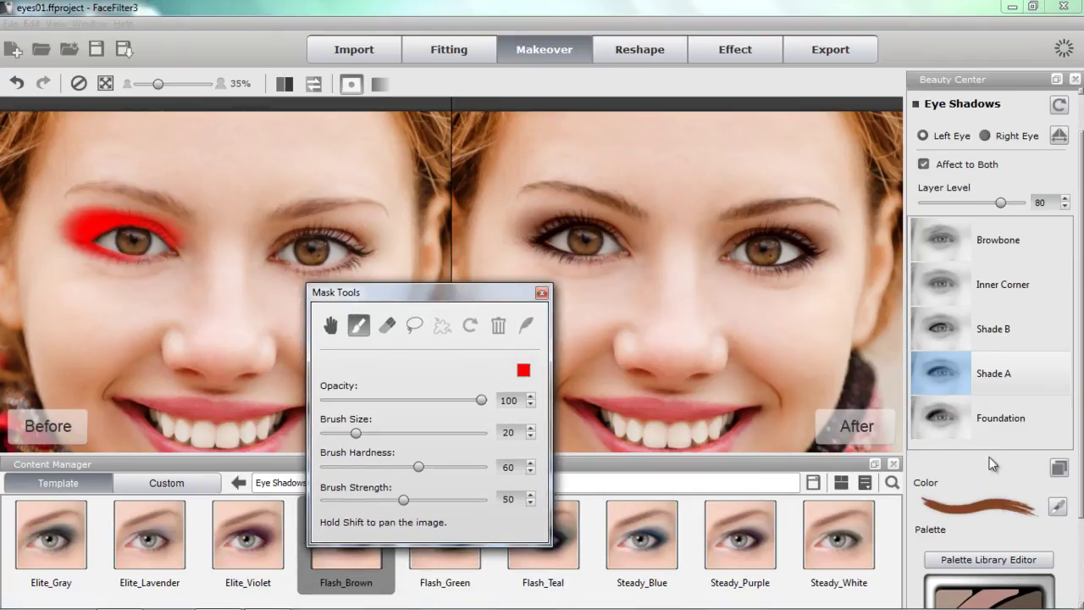
click(958, 509)
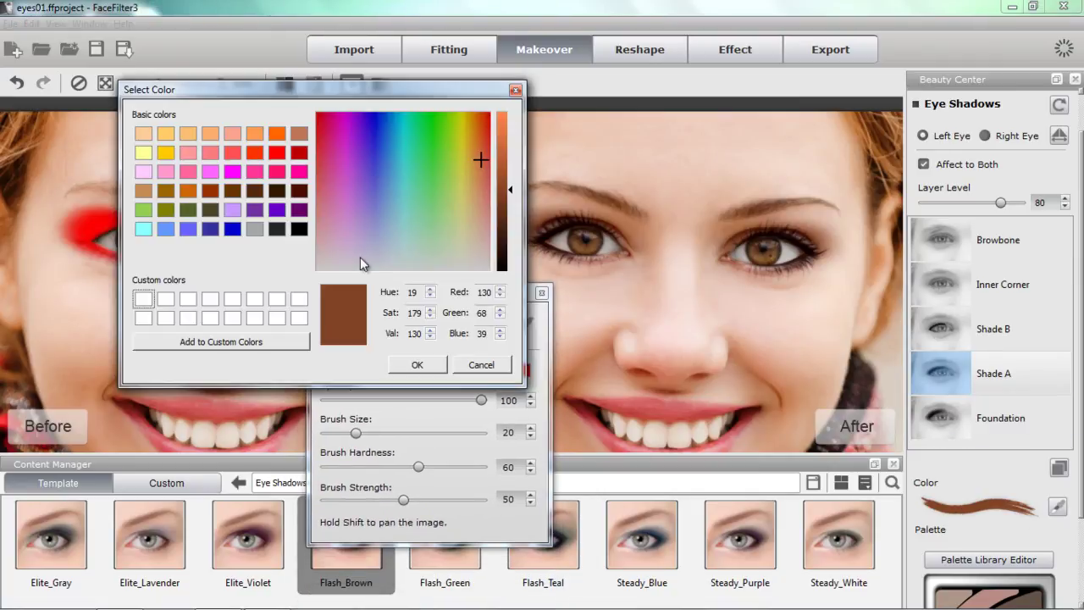
drag(510, 190, 511, 235)
click(417, 365)
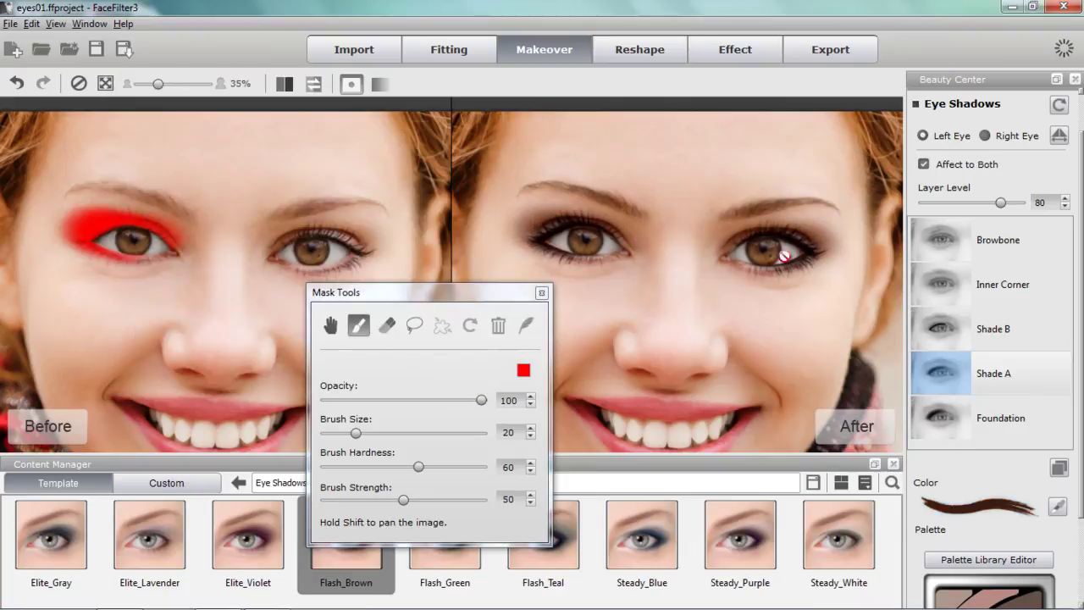
- Lighten the Shade A color to a medium-dark brown by raising its brightness, keeping the same hue
click(977, 515)
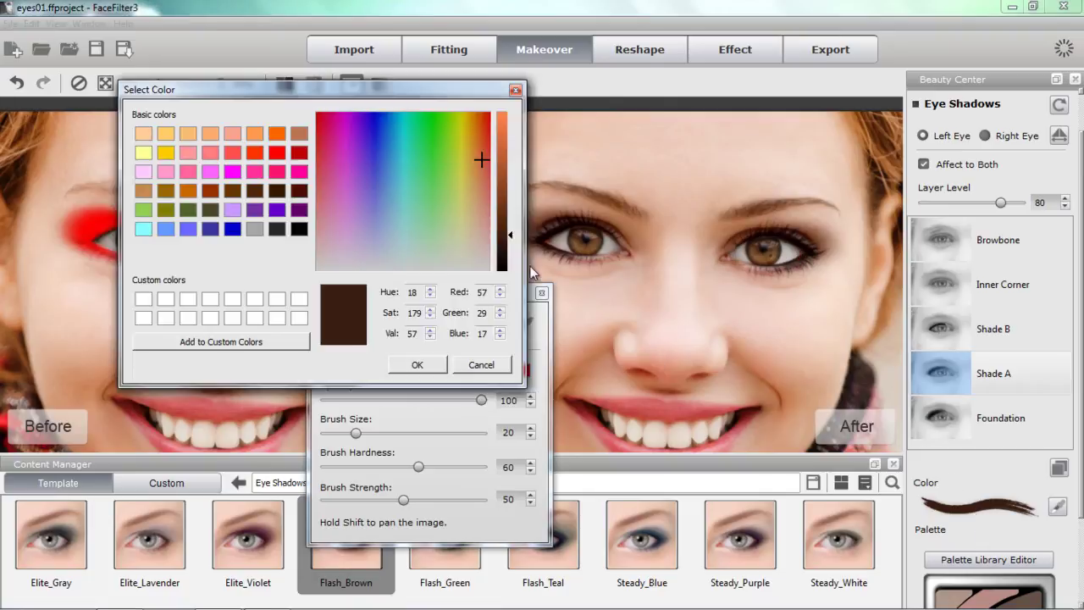
drag(508, 235, 510, 211)
click(435, 364)
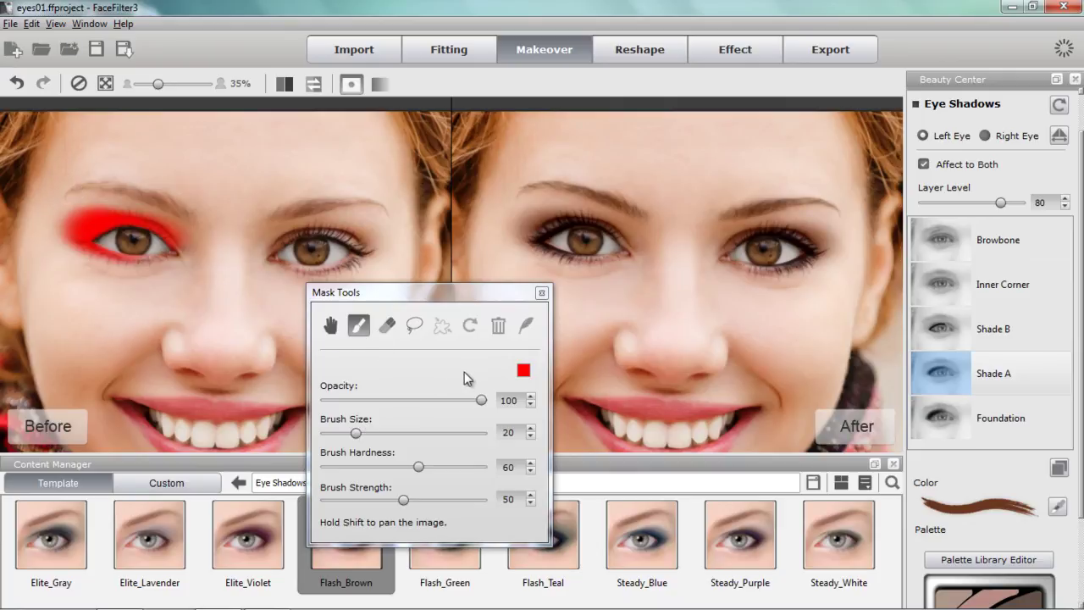
- Extend the Shade A mask at the outer eye corner with the brush and trim its outer edge with a size 36 eraser
click(367, 327)
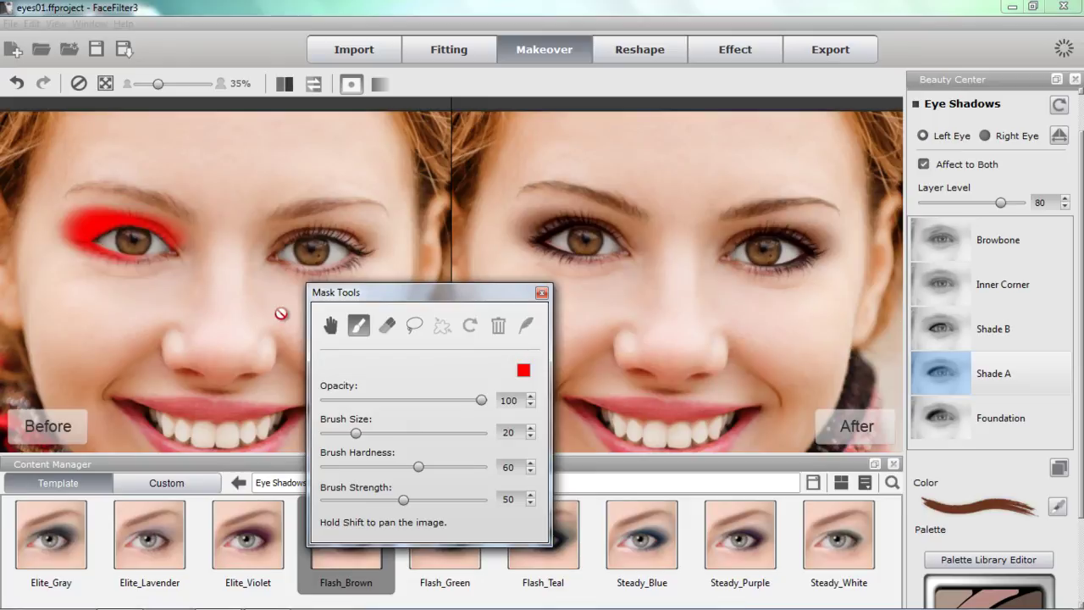
mouse_move(87, 235)
mouse_down()
mouse_move(78, 231)
mouse_move(109, 238)
mouse_move(66, 216)
mouse_move(88, 230)
mouse_move(70, 225)
mouse_up()
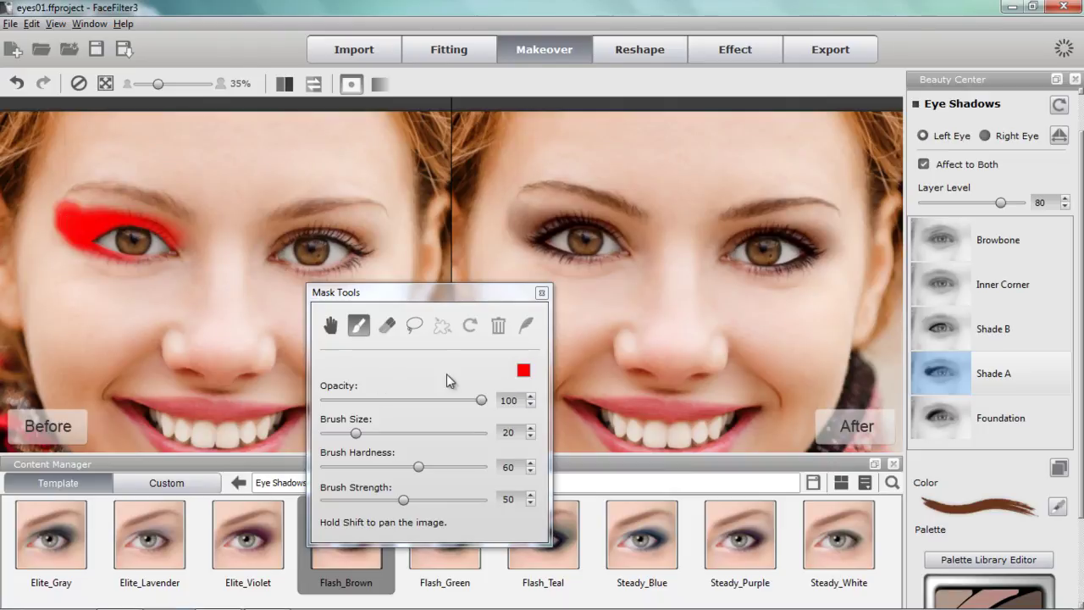
click(386, 330)
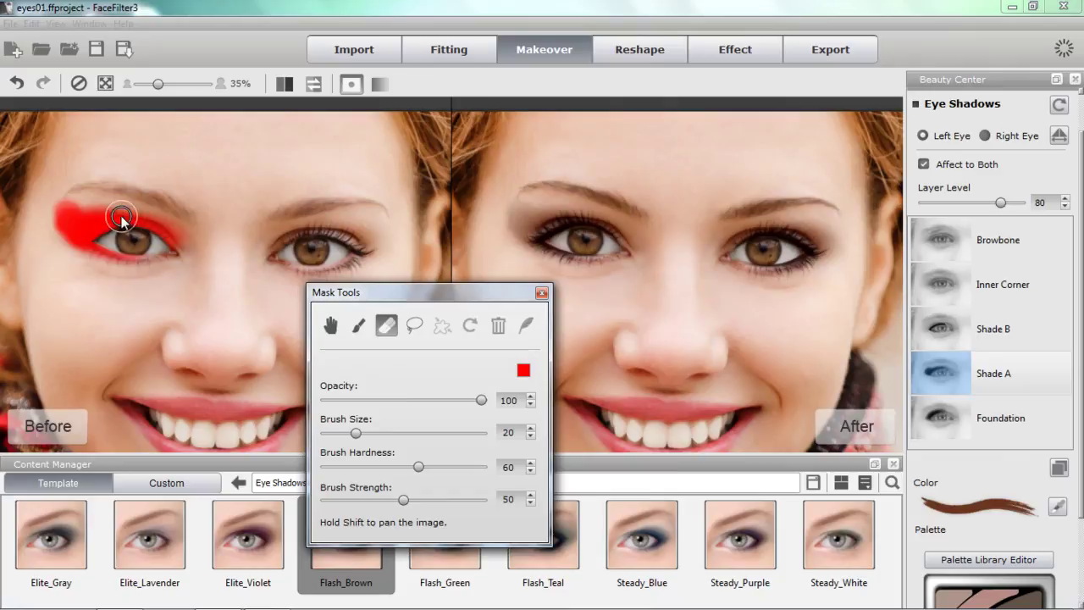
drag(360, 430, 381, 432)
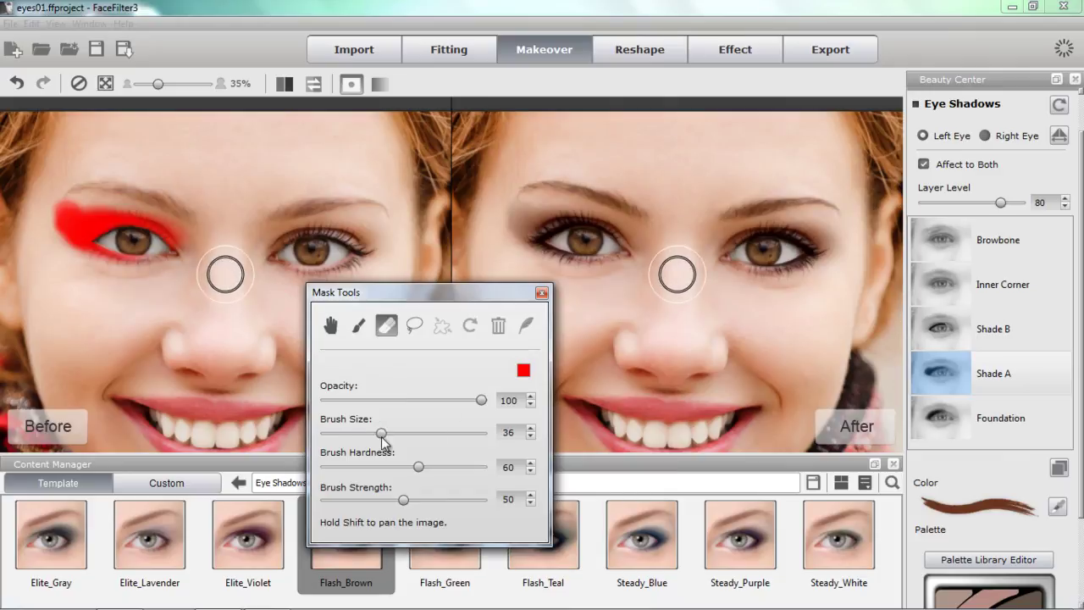
mouse_move(114, 191)
mouse_down()
mouse_move(48, 185)
mouse_move(34, 202)
mouse_move(37, 236)
mouse_up()
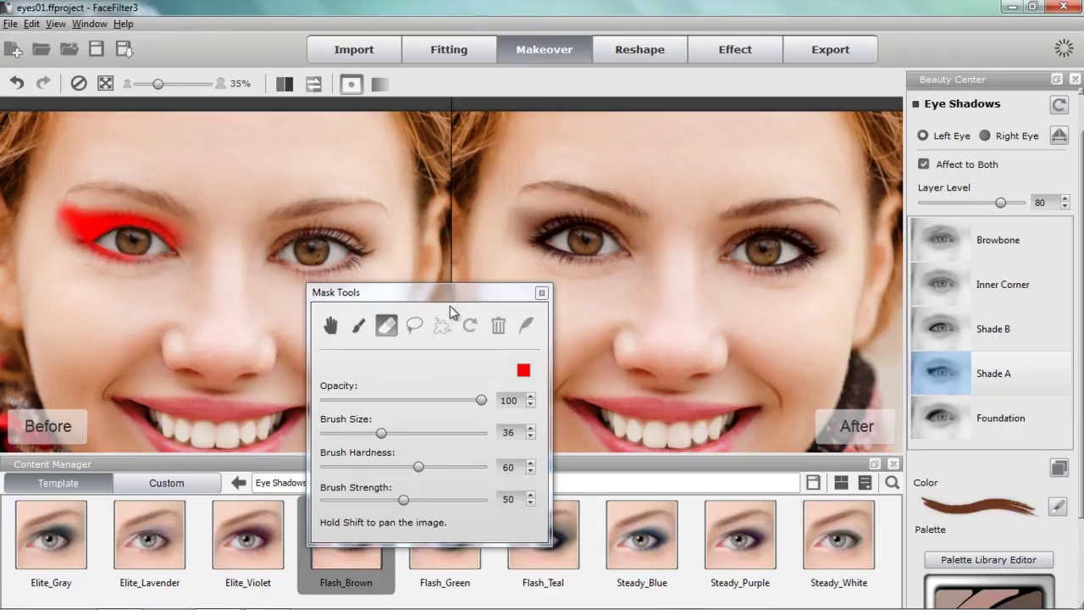
click(542, 294)
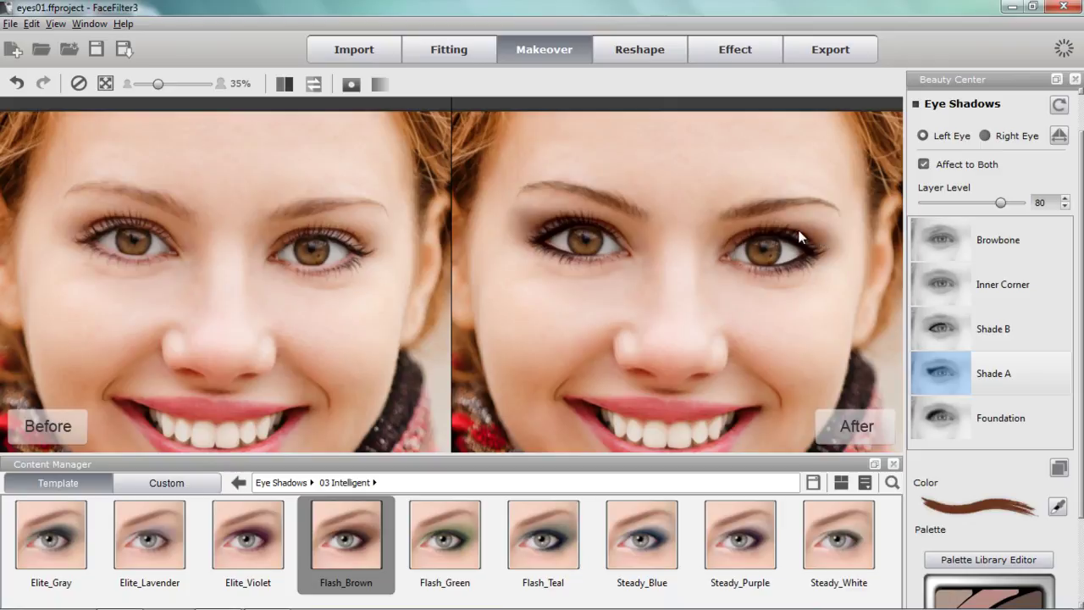
- Save the combined eye makeup as a custom Eye Makeup template named Natural01
scroll(791, 263, down, 2)
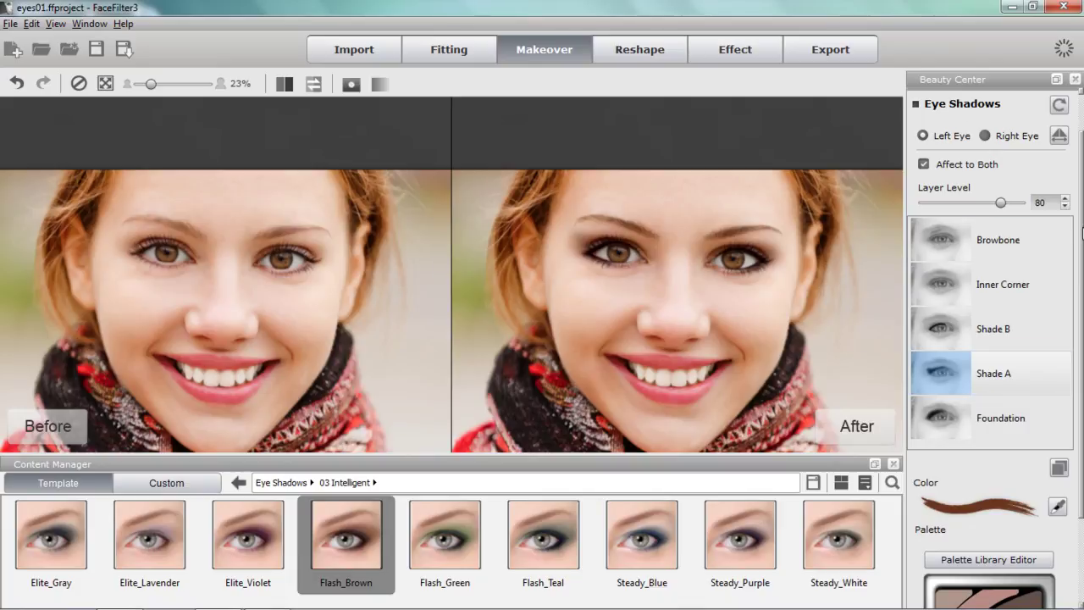
scroll(971, 125, up, 1)
click(929, 112)
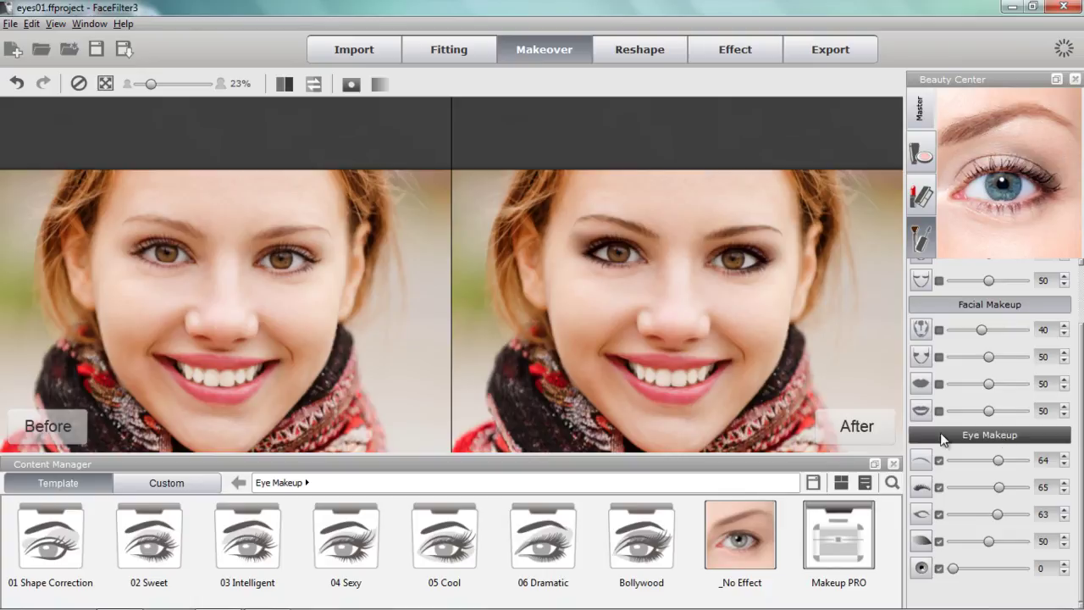
click(811, 487)
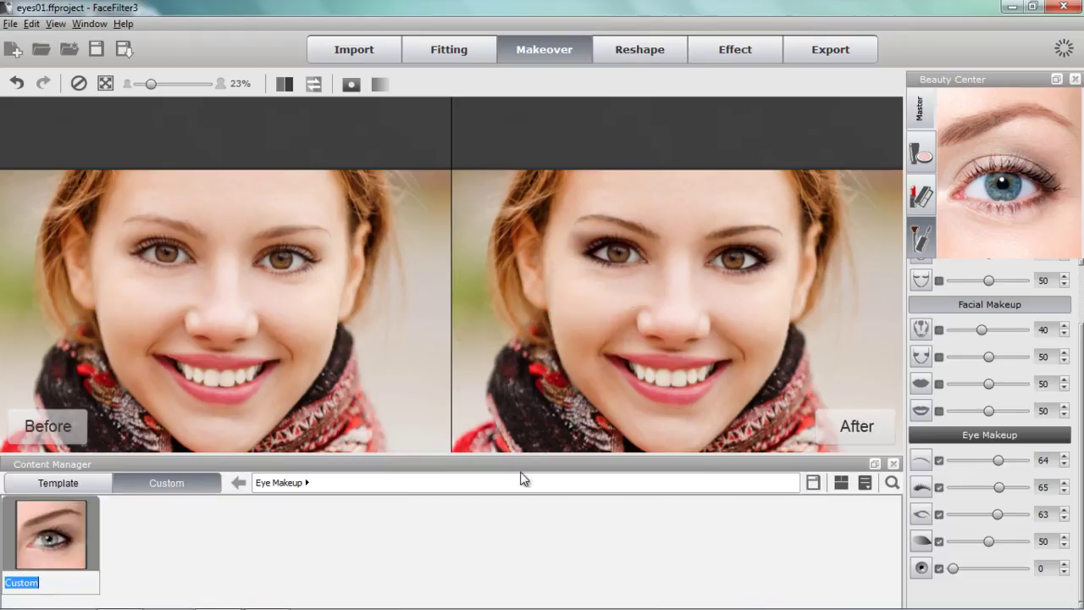
text(Natural01)
key(Return)
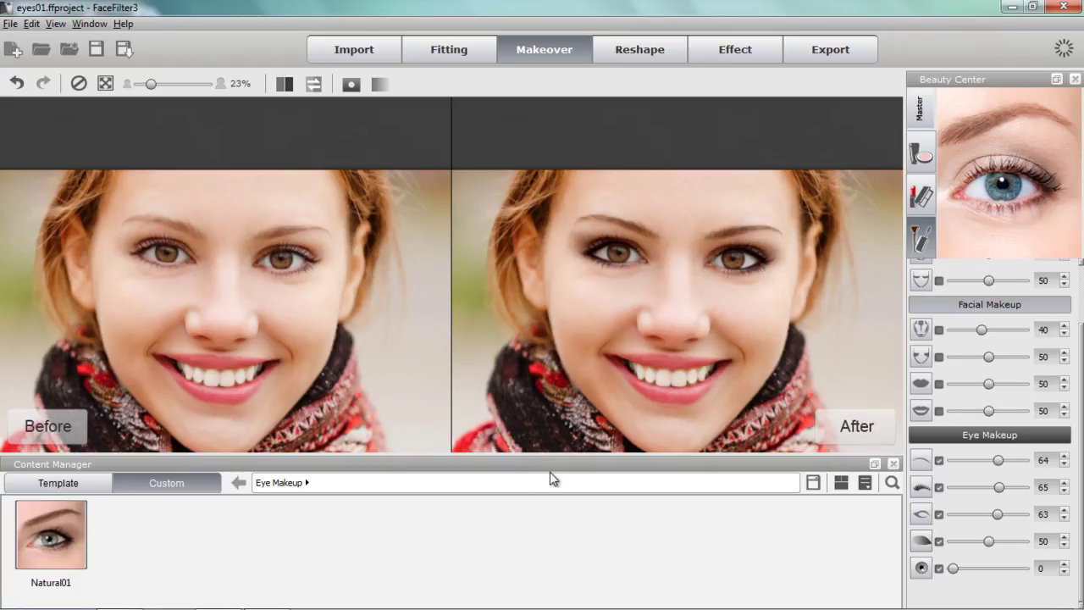
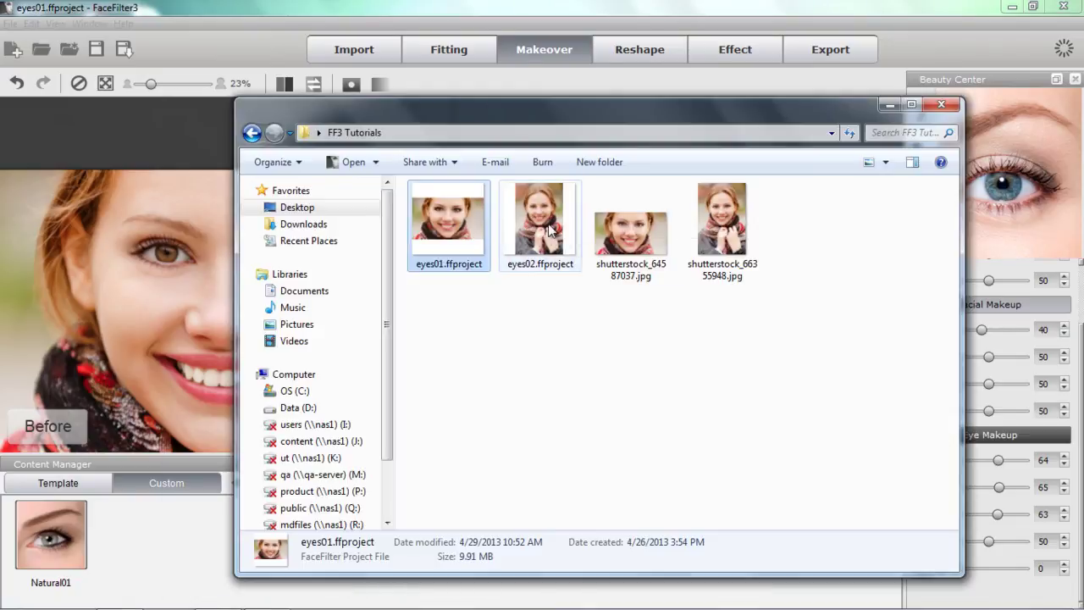
- Open the eyes02.ffproject project from the FF3 Tutorials folder, discarding the current project without saving
drag(548, 223, 762, 194)
key(alt+Tab)
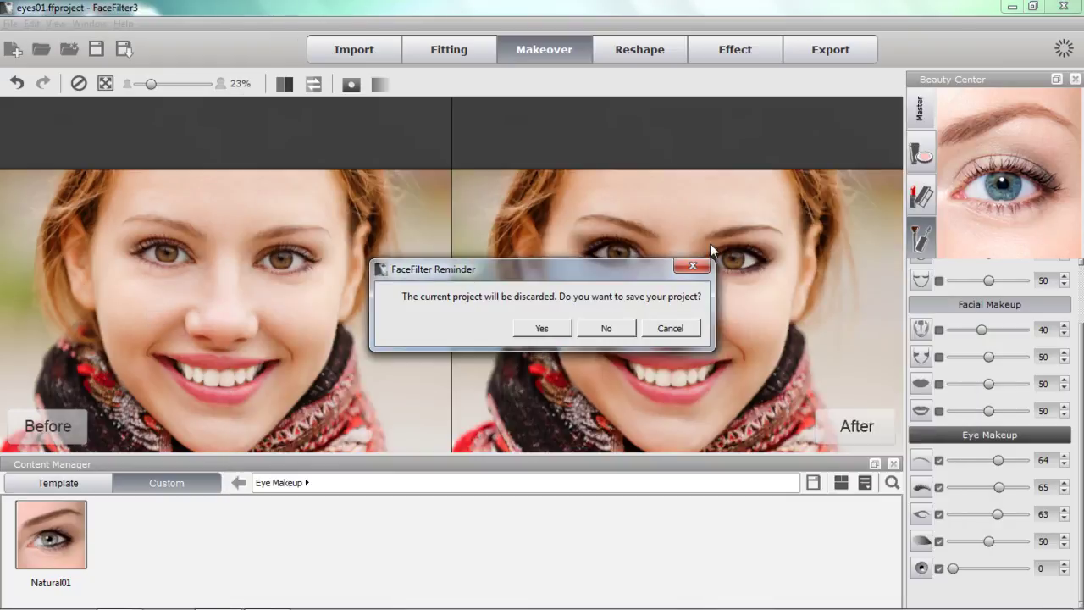
click(613, 326)
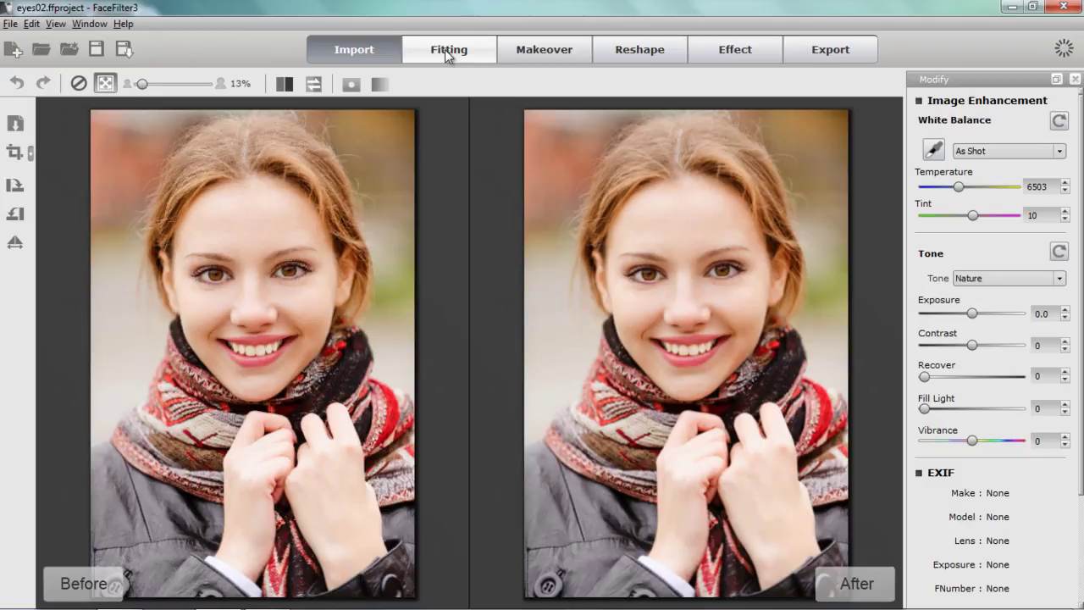
- Check the fitting of all facial control points on the new portrait
click(444, 49)
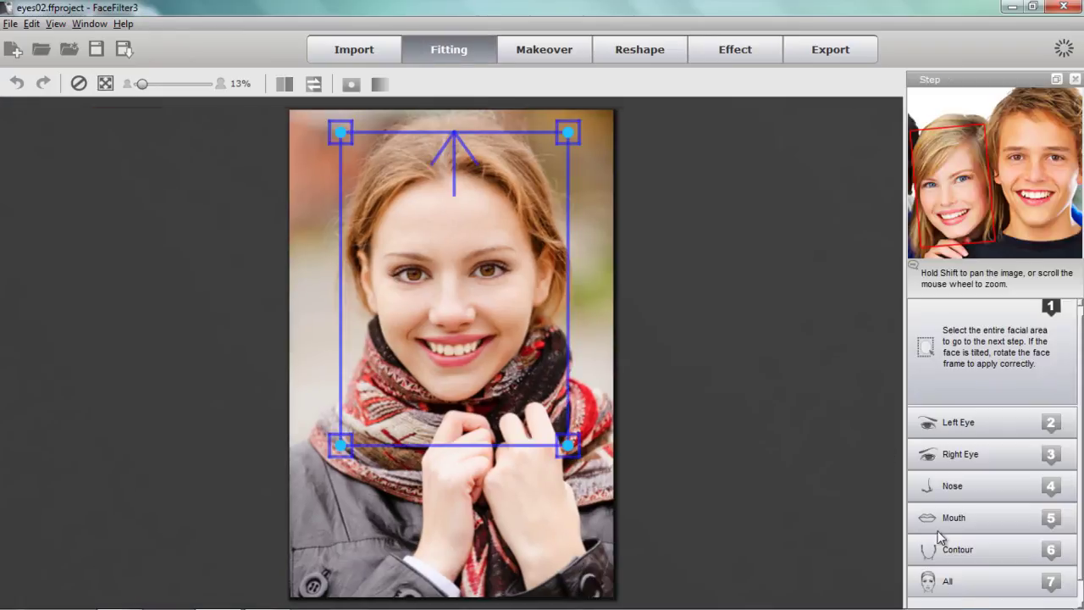
click(961, 591)
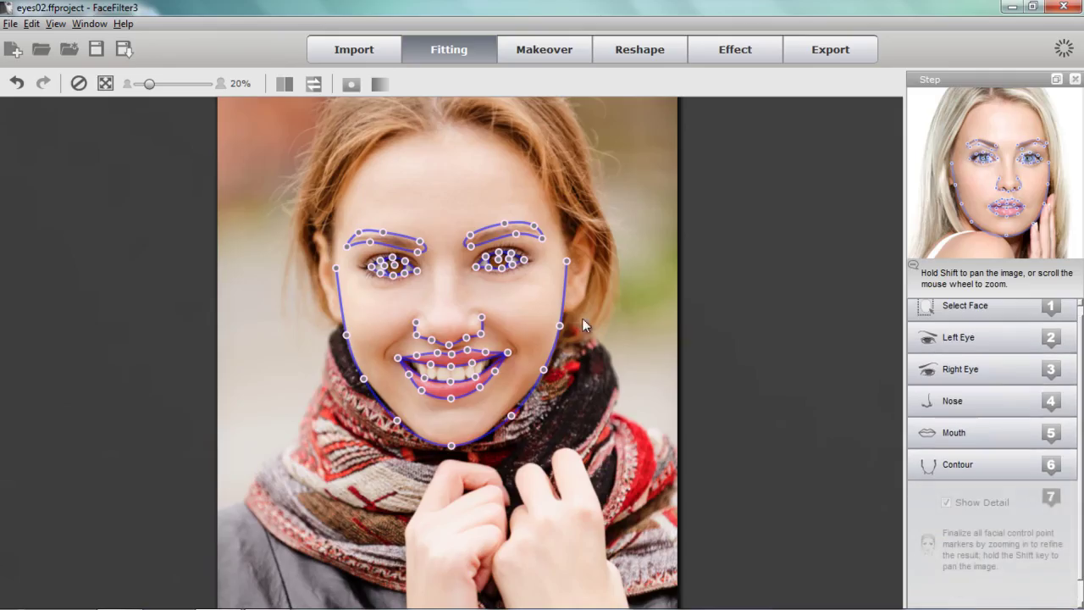
scroll(619, 327, up, 1)
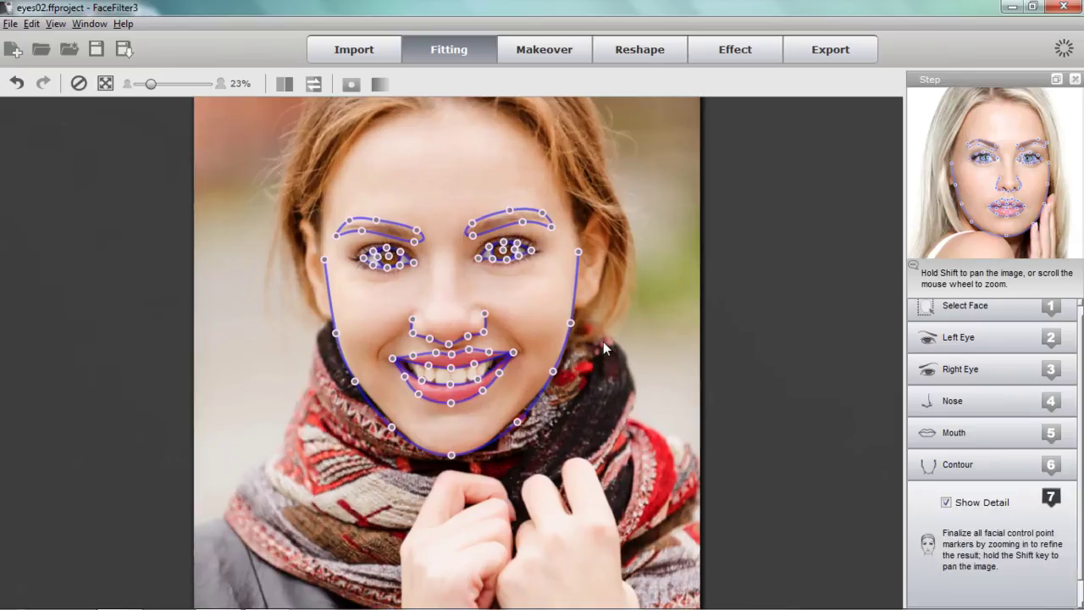
- Apply the custom Natural01 eye makeup template to the new portrait in Makeover mode
click(539, 51)
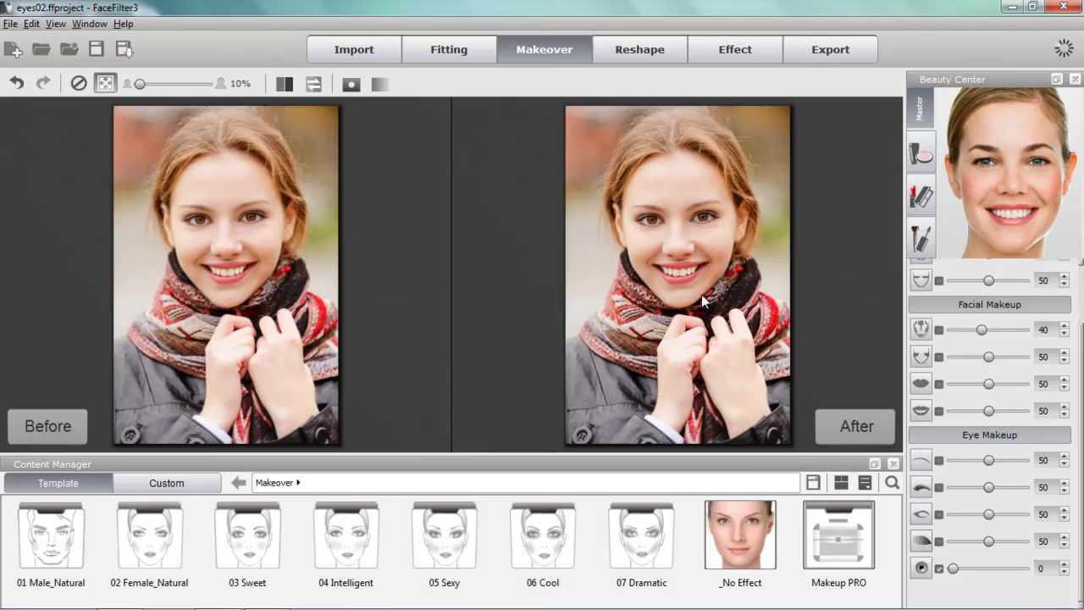
scroll(679, 290, up, 2)
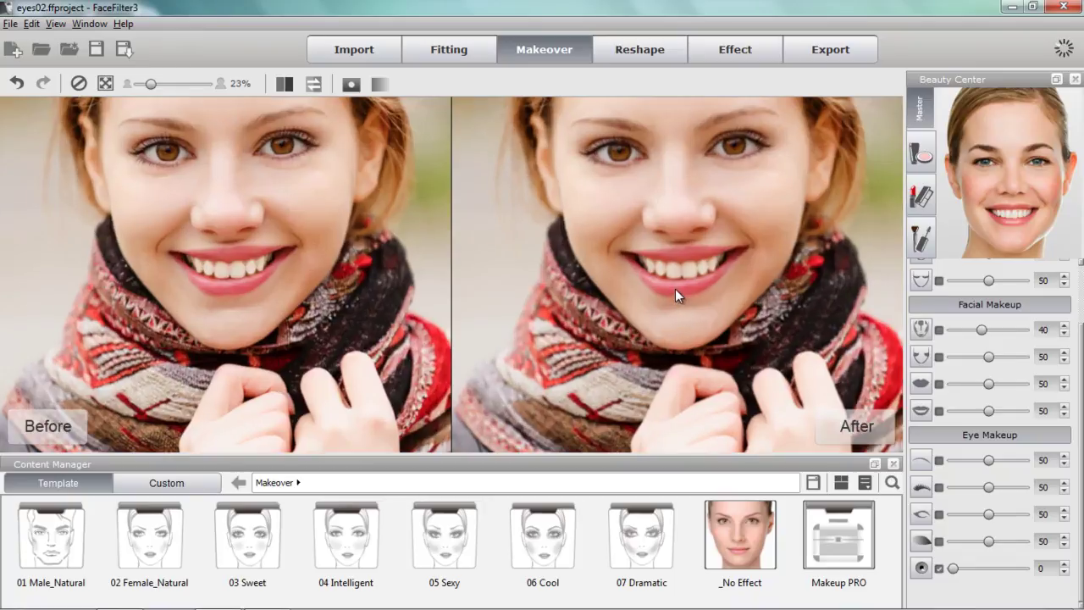
scroll(568, 248, up, 1)
drag(567, 249, 620, 311)
scroll(590, 300, up, 1)
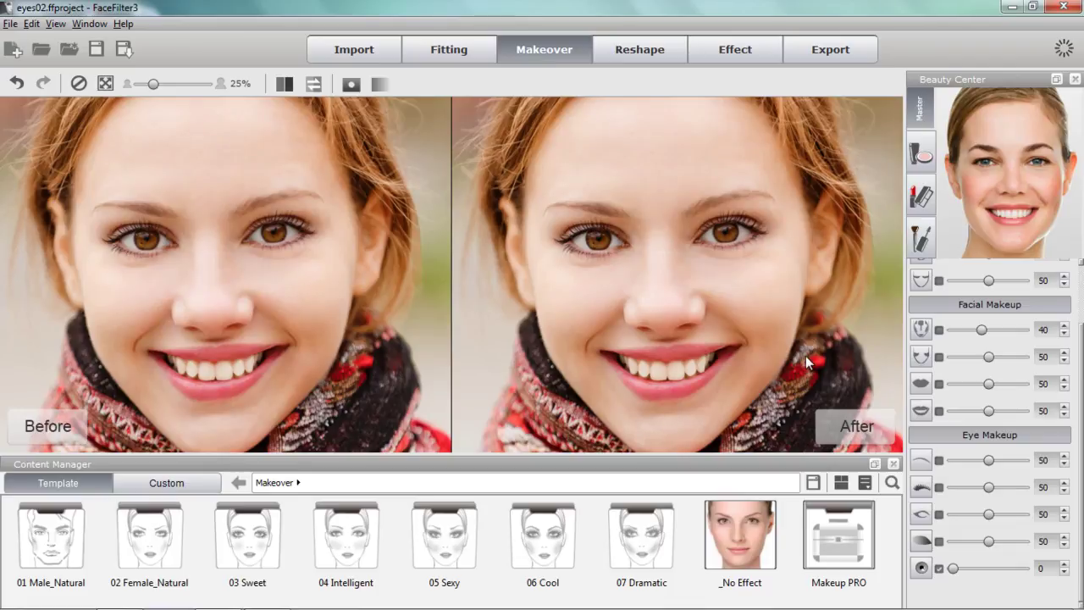
click(1005, 435)
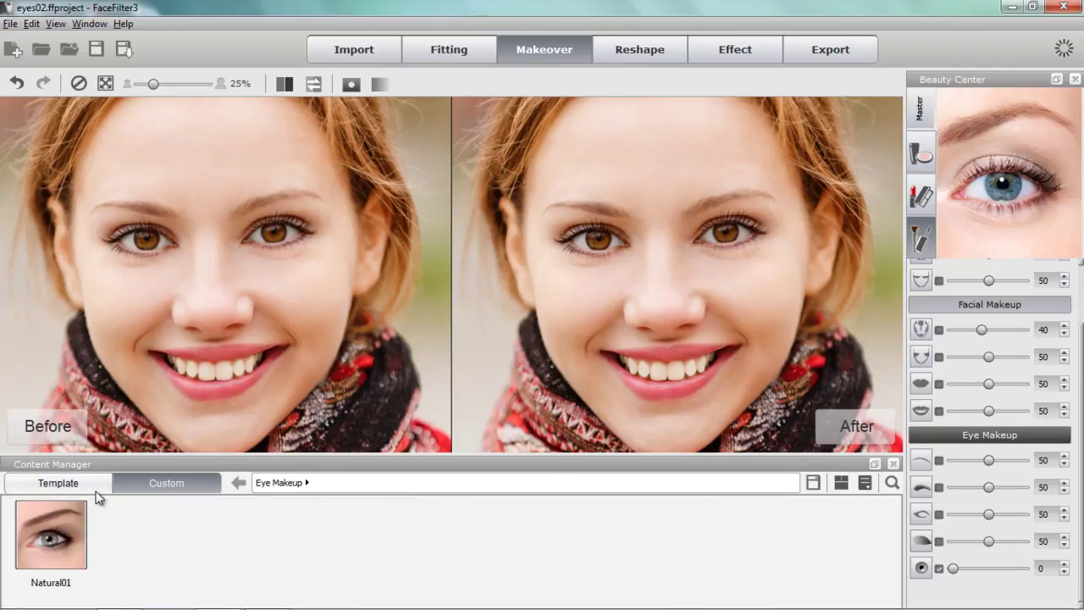
double_click(61, 535)
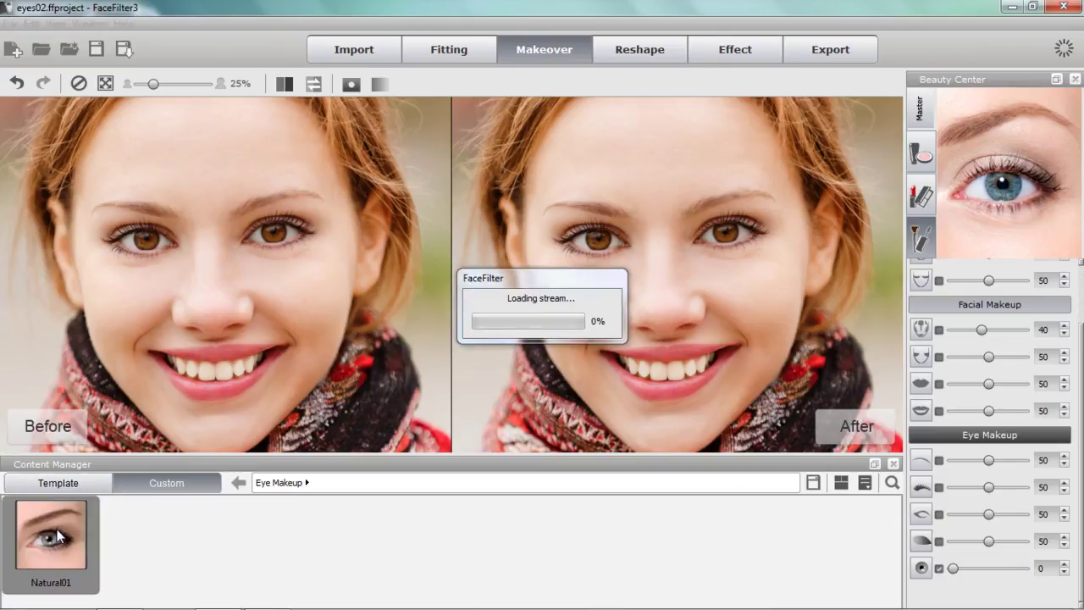